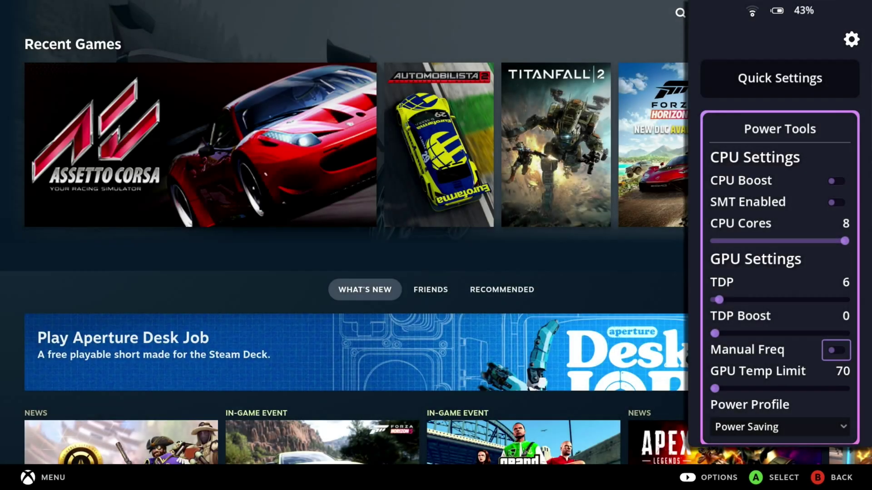
Step: Open and close the main menu repeatedly beside the Power Tools overlay
key(ctrl+1)
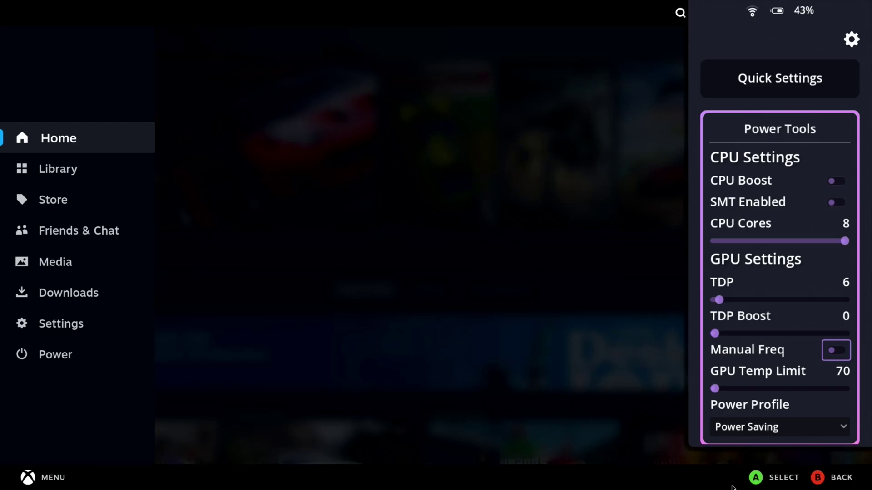
key(ctrl+1)
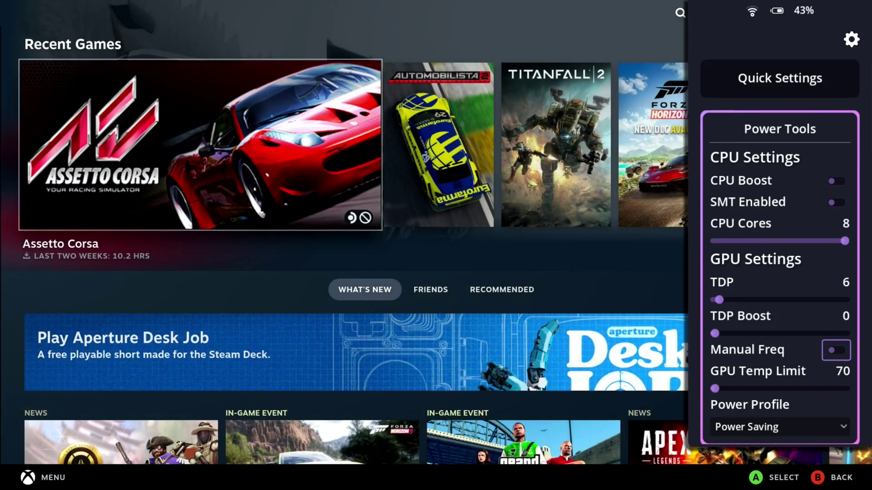
key(ctrl+1)
key(ctrl+1)
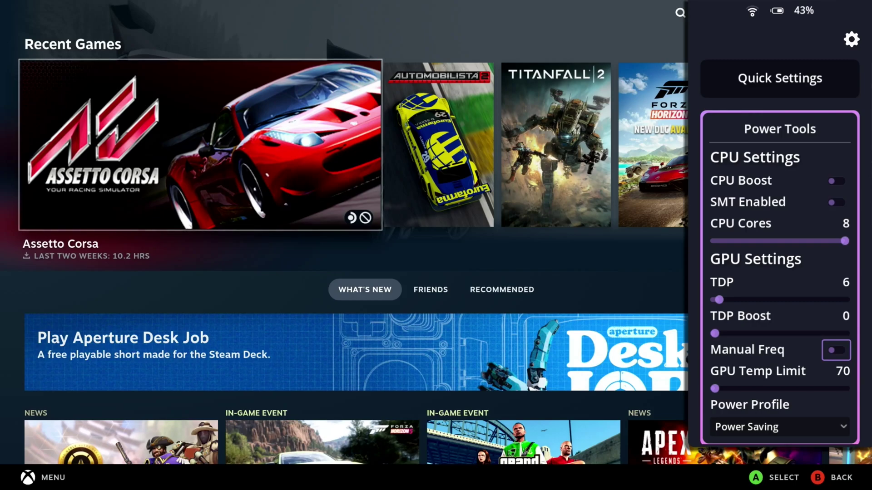
key(super)
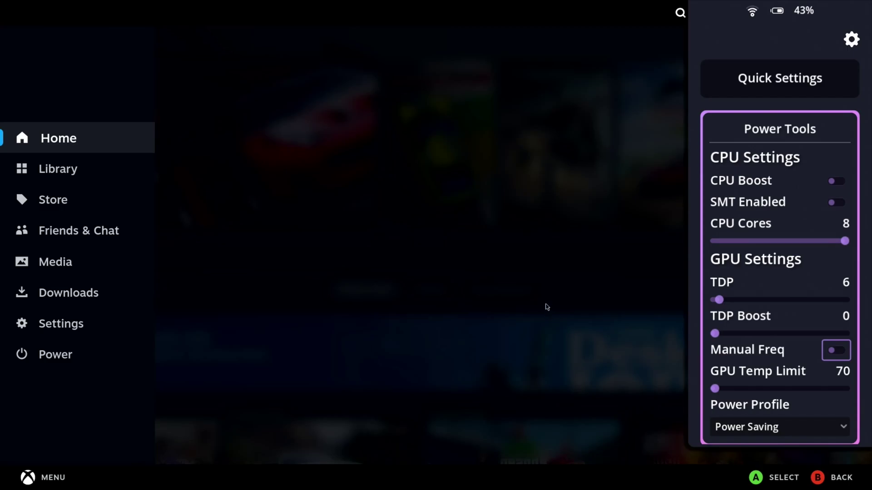
click(547, 307)
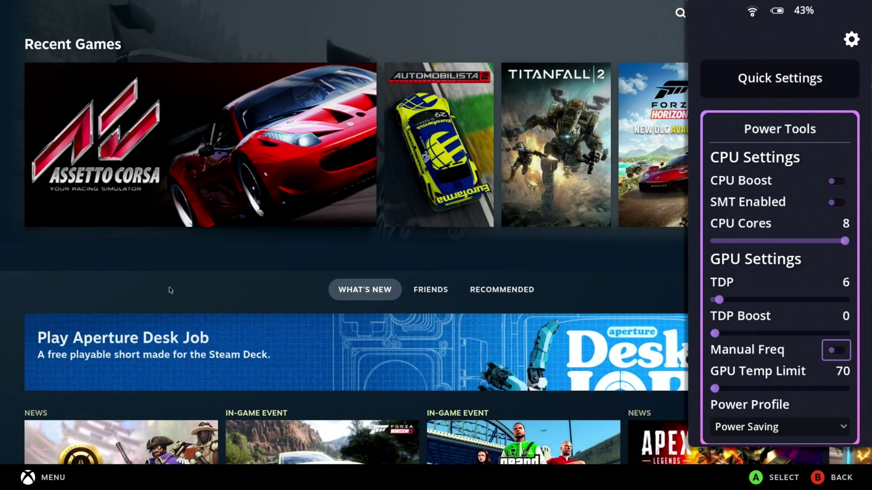
Step: Close the Power Tools overlay and briefly open the main menu on its own
key(Escape)
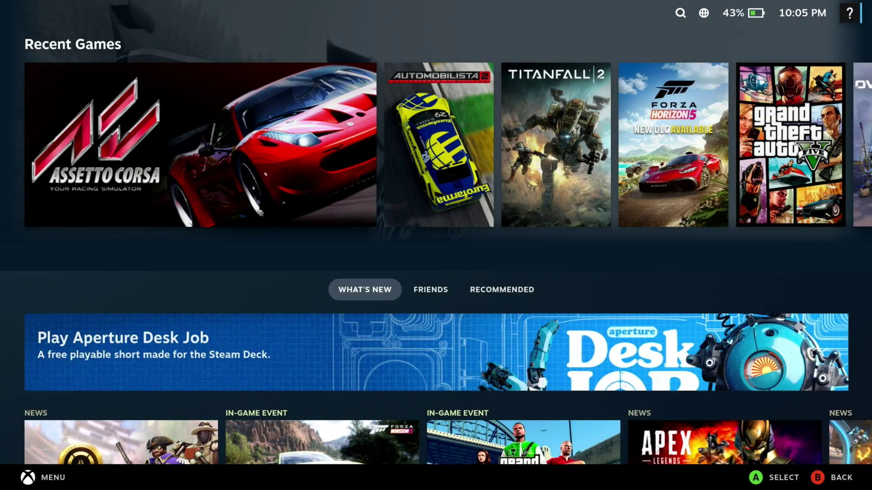
key(super)
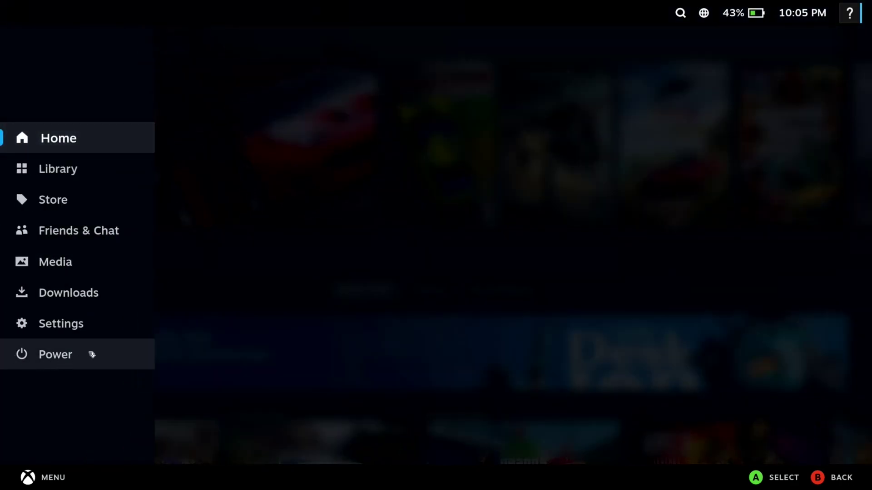
key(Escape)
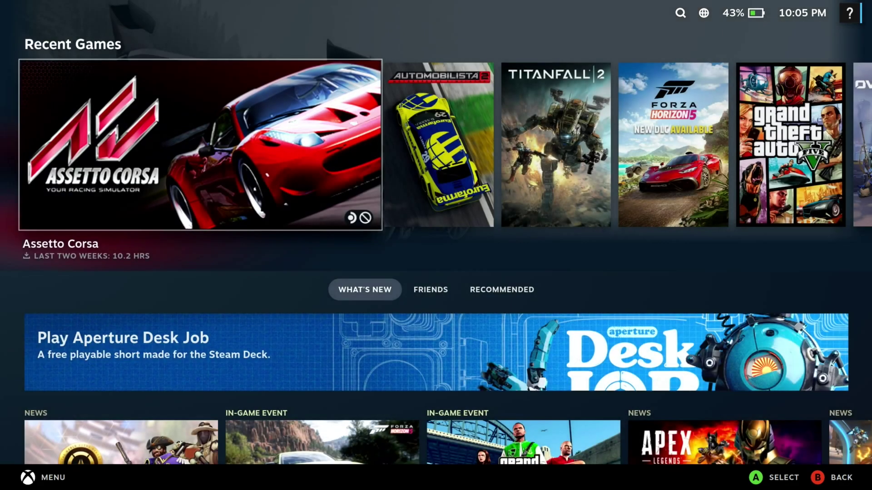
Step: Switch from gaming mode to the desktop session through the power options
key(super)
key(Down)
key(Down)
key(Down)
key(Down)
key(Down)
key(Down)
key(Down)
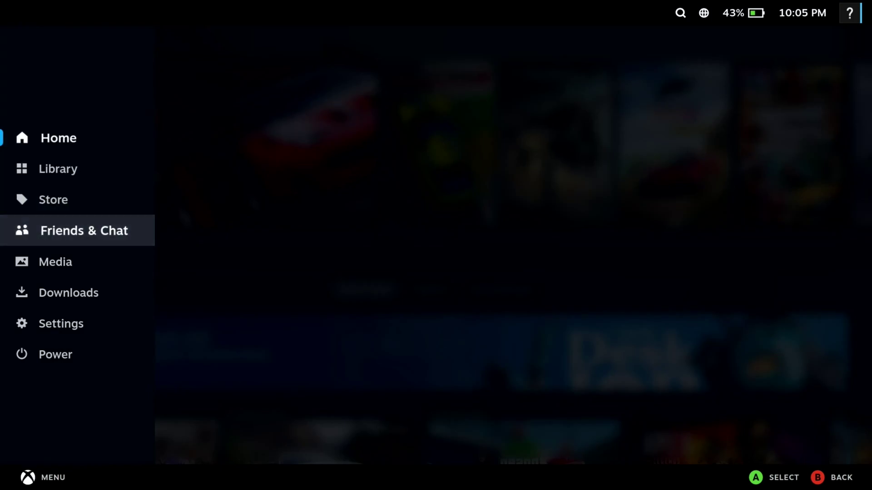
key(Return)
key(Down)
key(Down)
key(Down)
key(Down)
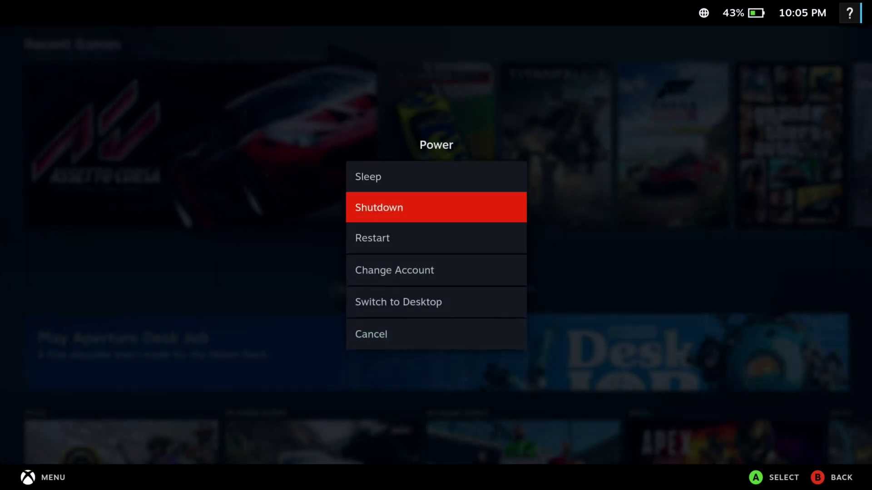
key(Return)
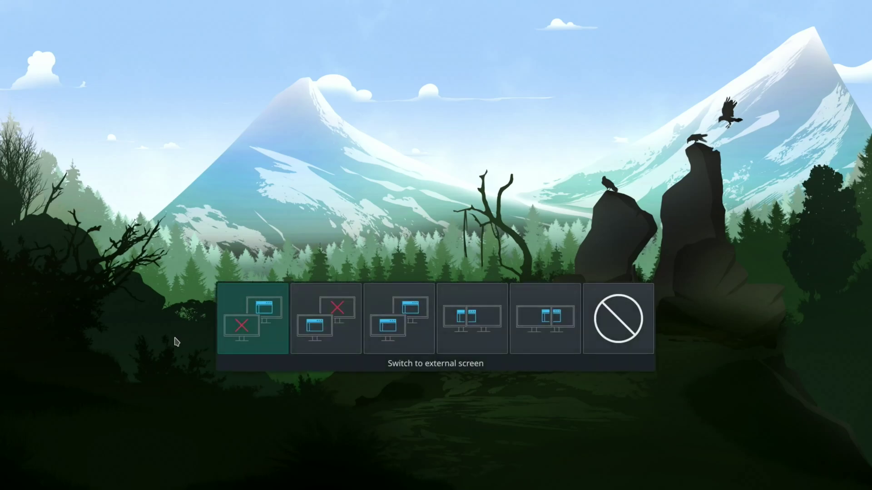
Step: Cycle through the screen output modes in the display switcher
key(super+p)
key(super+p)
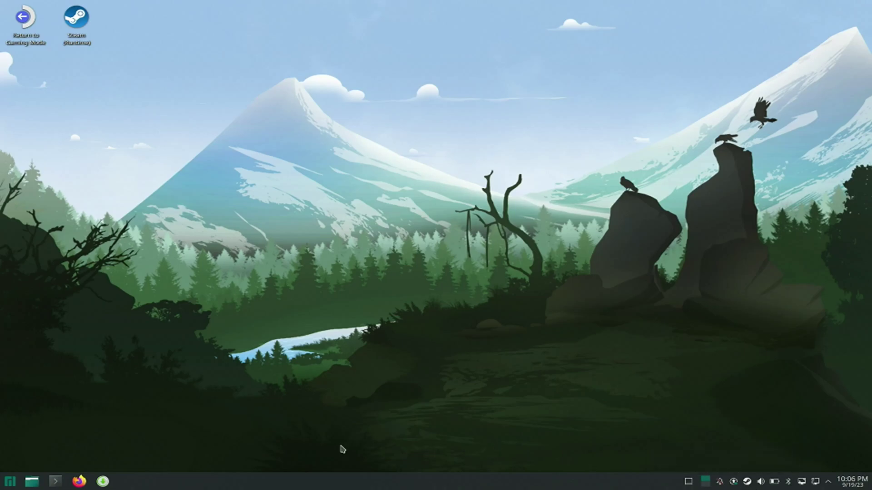
Step: Set the built-in screen's global scale to 125% in Display Configuration, apply it and close the settings
key(super)
text(display)
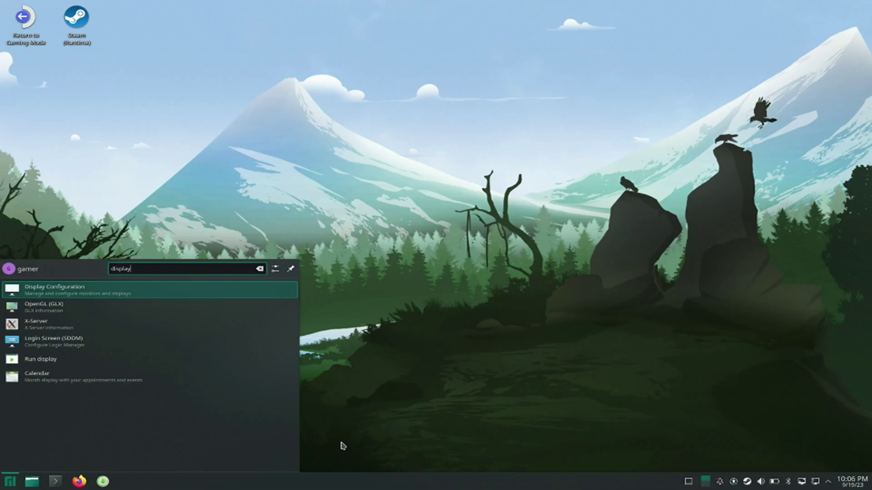
key(Return)
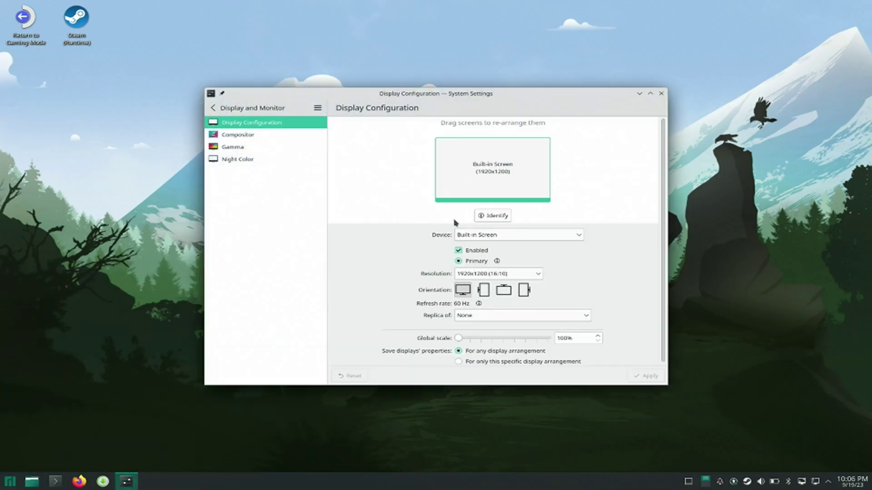
drag(467, 338, 470, 343)
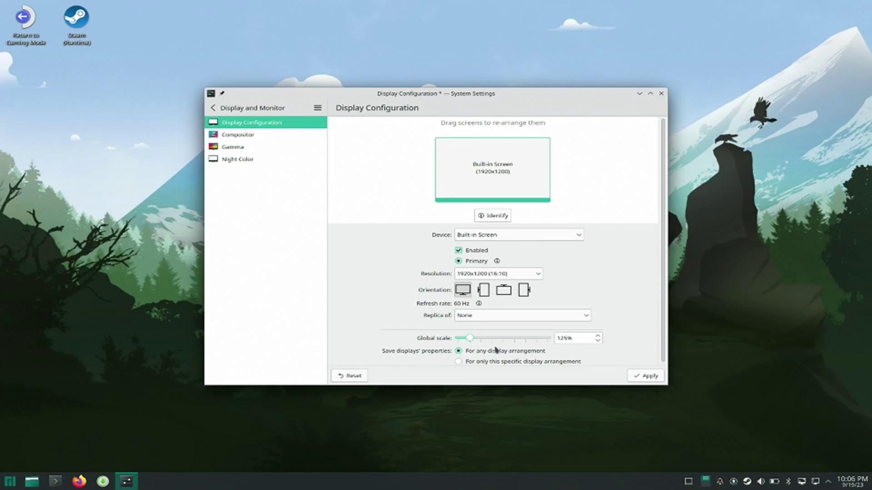
click(647, 376)
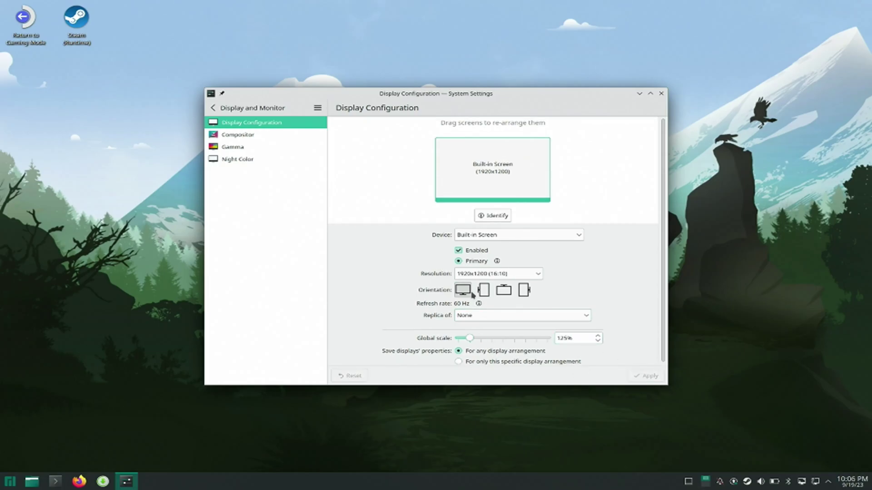
click(661, 93)
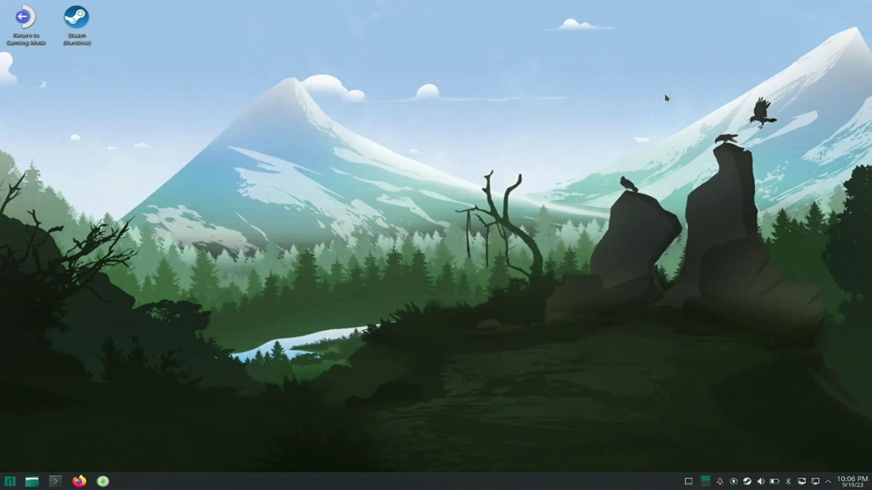
Step: Log out of the desktop session
click(6, 482)
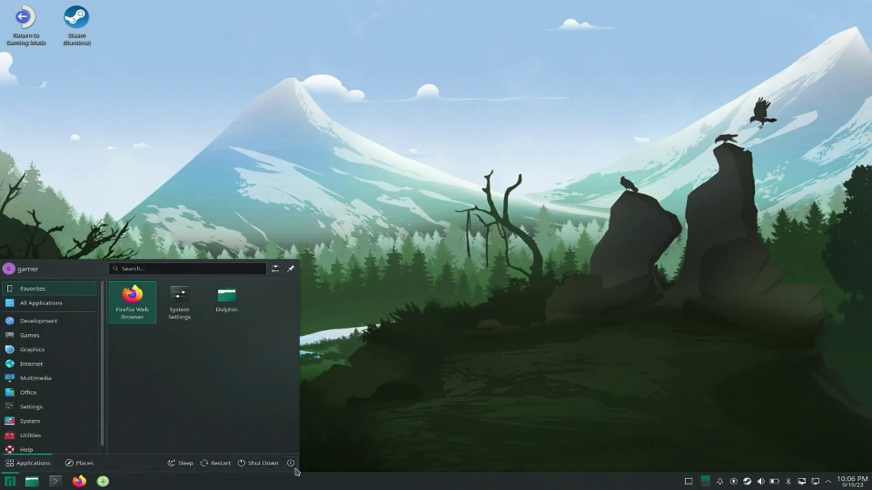
click(291, 464)
click(263, 431)
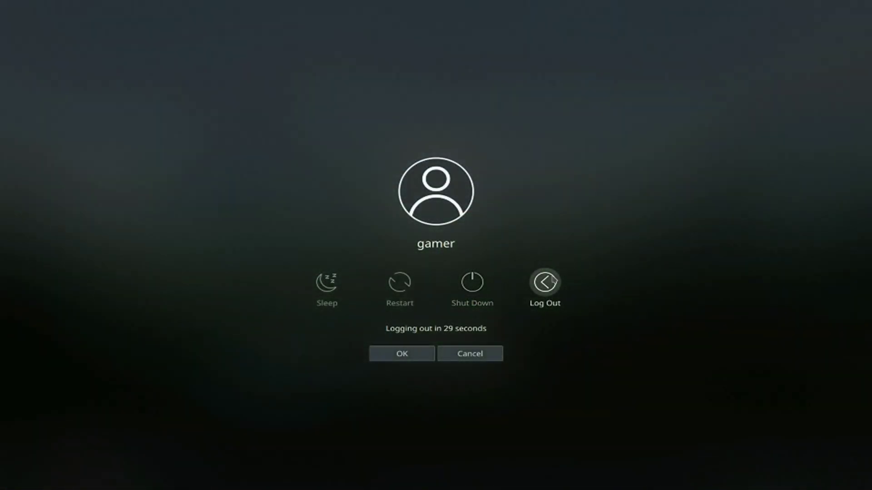
click(543, 281)
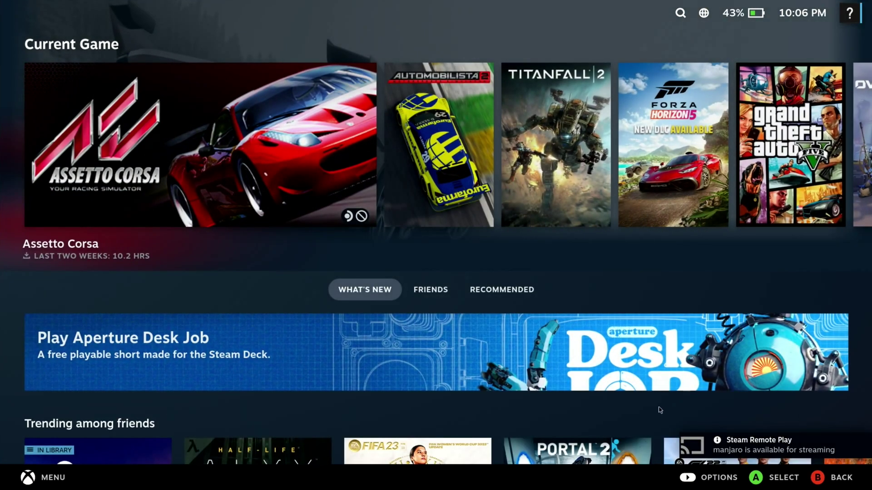
Step: Leave gaming mode again by choosing the desktop session in the power options
key(Up)
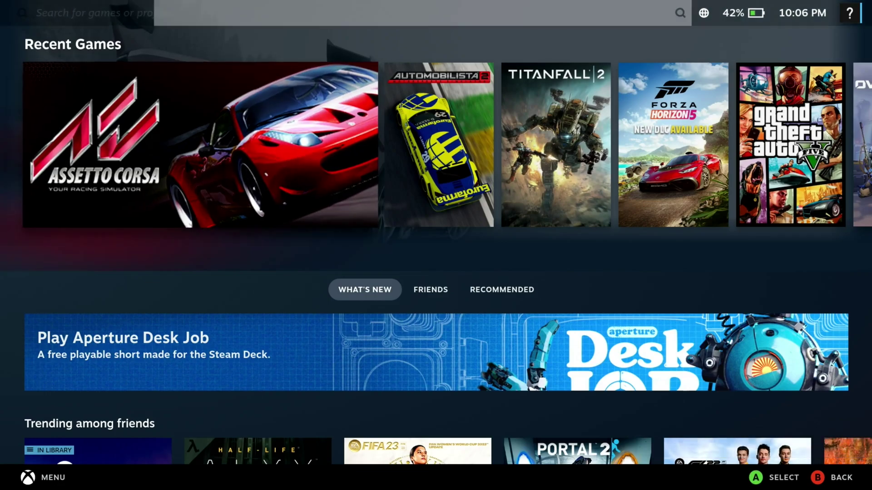
key(Home)
key(Escape)
key(Home)
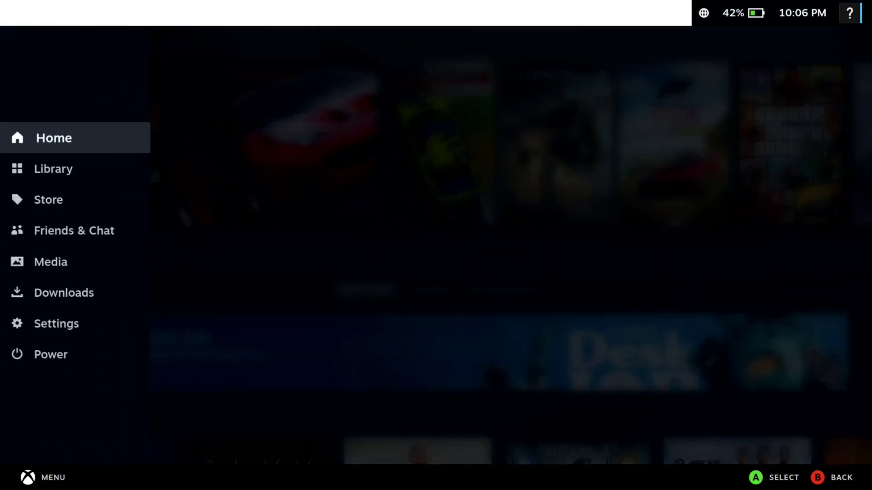
key(Up)
key(Return)
key(Up)
key(Up)
key(Return)
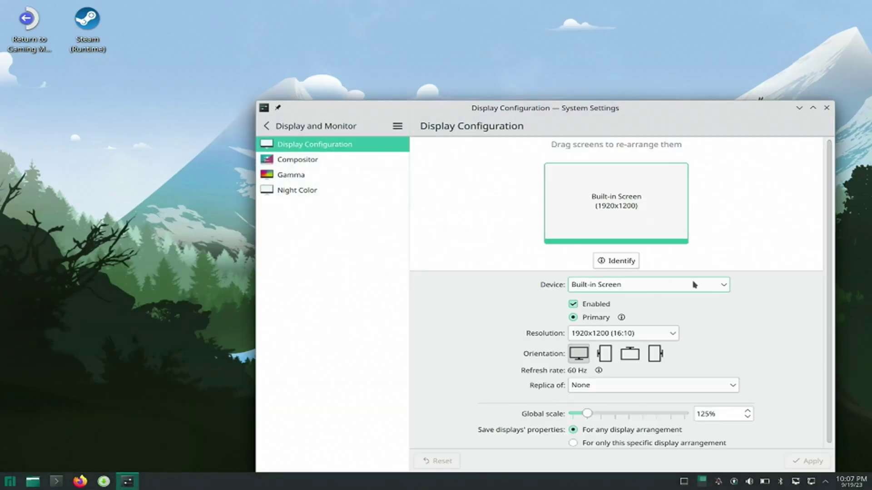
Step: Set the built-in screen's resolution to 1920x1080 (16:9), apply and keep it, and close Display Configuration
click(623, 334)
click(638, 139)
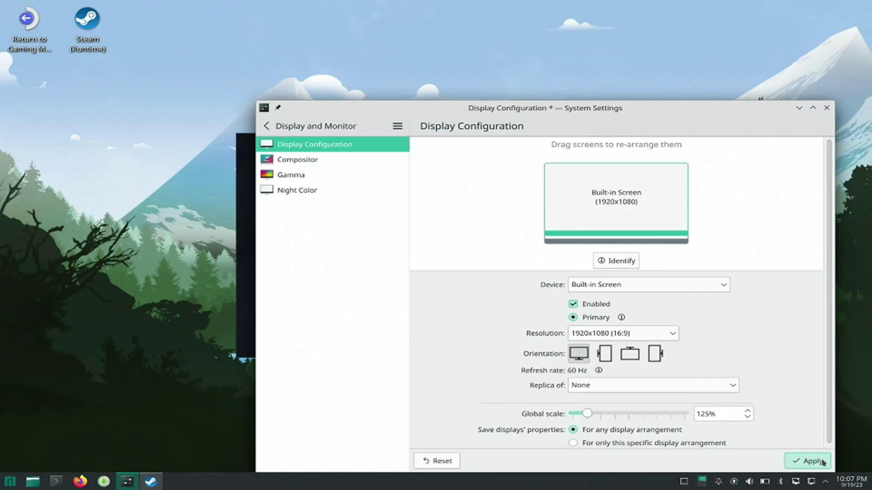
click(806, 461)
click(656, 243)
click(827, 108)
Step: Bring up the Steam library window from the system tray and exit the Steam client
right_click(736, 481)
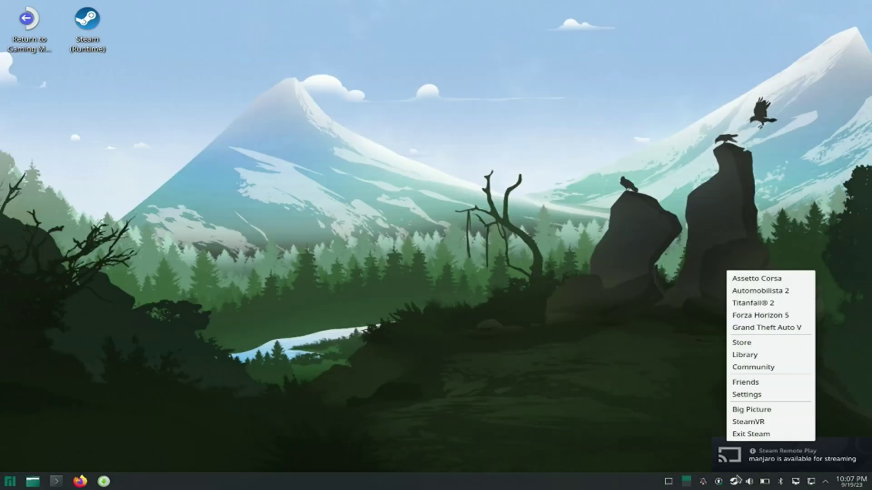
click(757, 358)
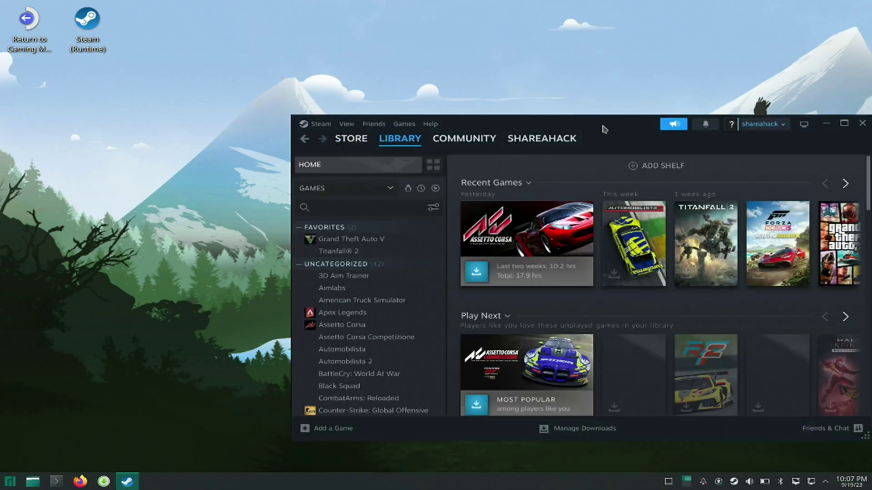
drag(603, 129, 513, 63)
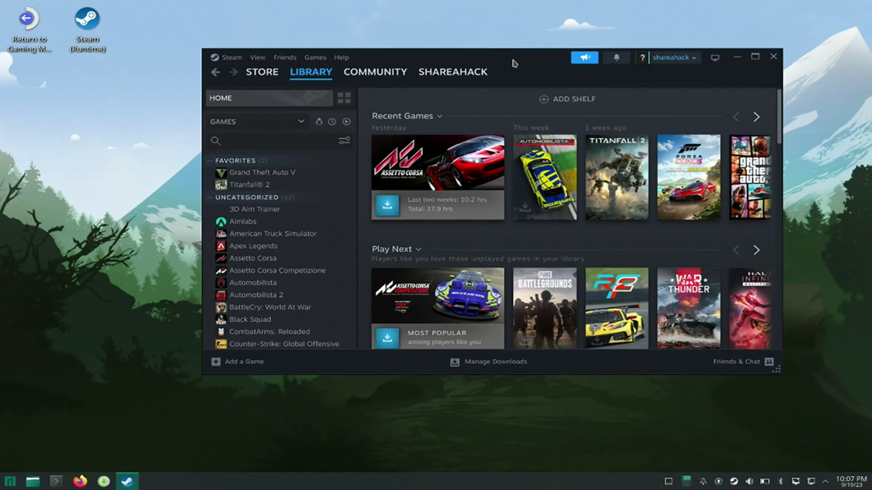
click(231, 58)
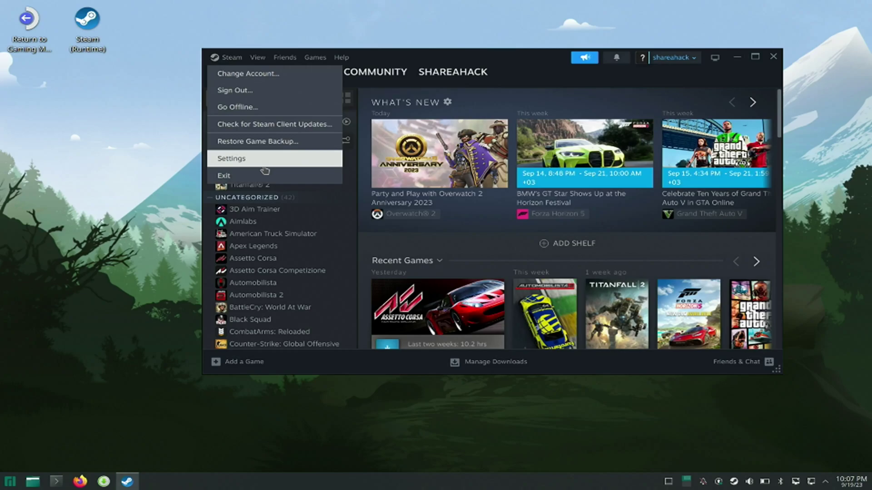
click(268, 176)
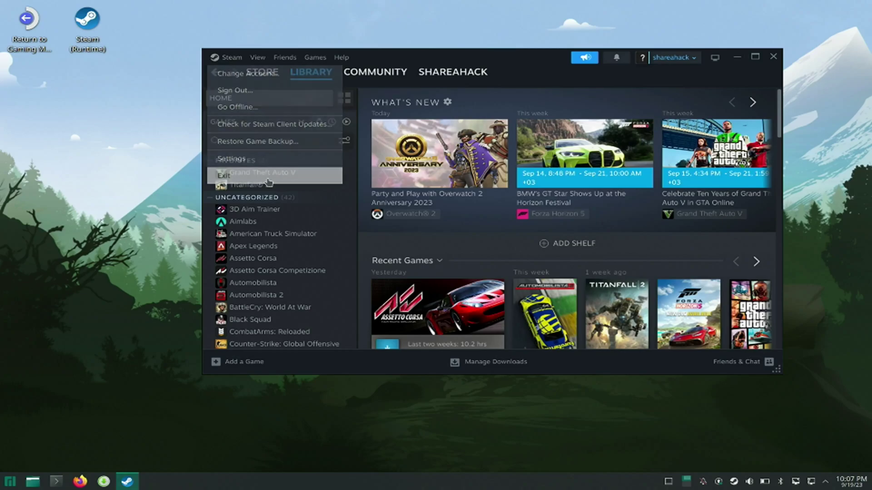
Step: Start Steam from a Konsole terminal with the command steam, moving the windows so the output is readable
click(60, 482)
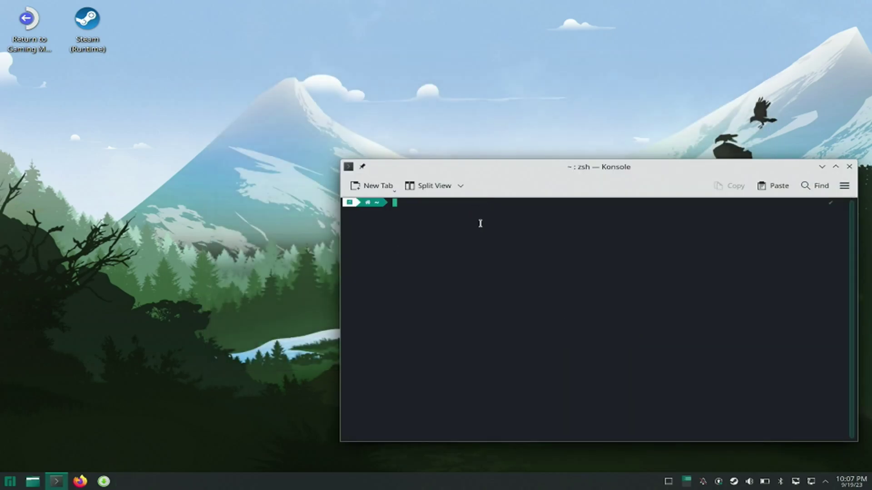
text(steam)
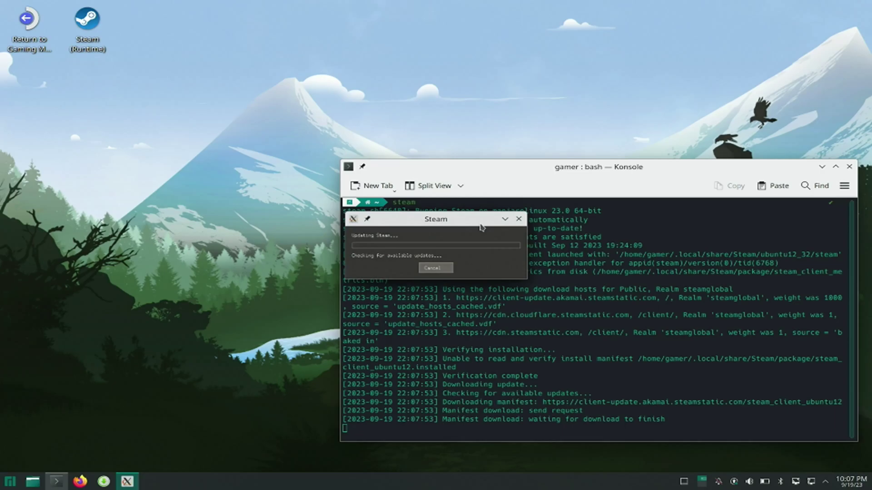
drag(482, 227, 524, 37)
drag(562, 184, 424, 133)
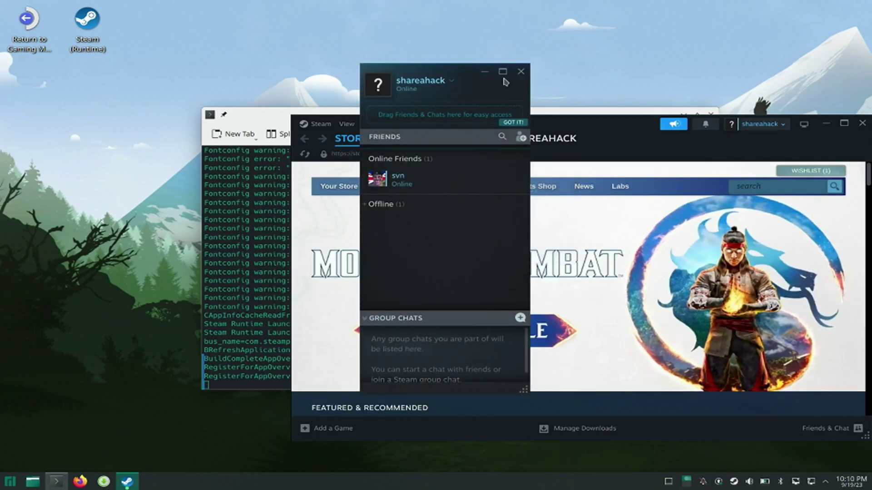
Step: Close the friends list and show the library's collections in the maximized Steam window
click(521, 71)
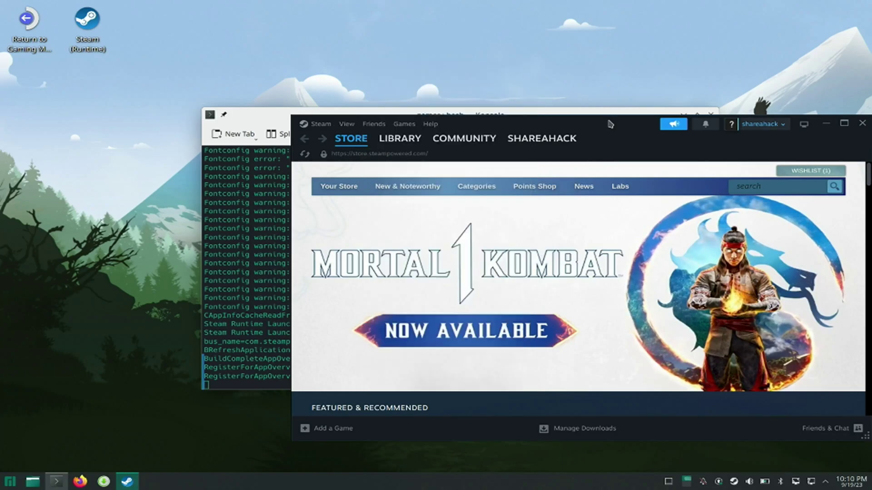
click(844, 123)
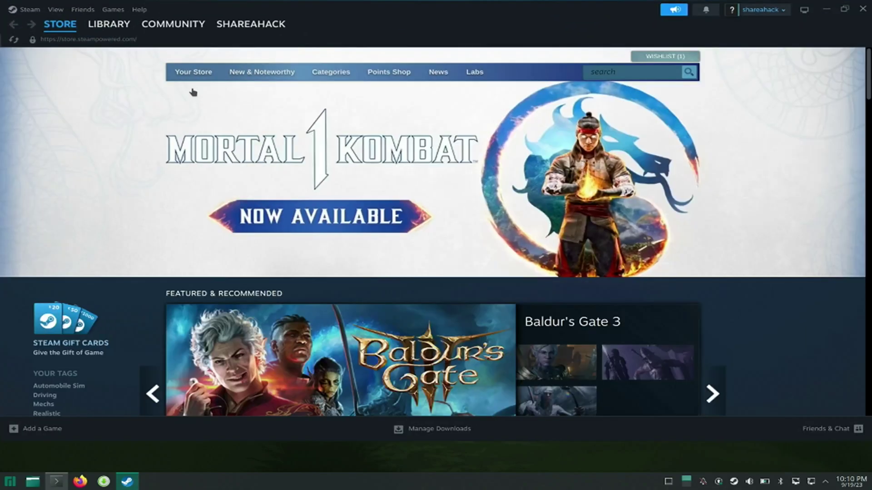
mouse_move(109, 25)
click(125, 62)
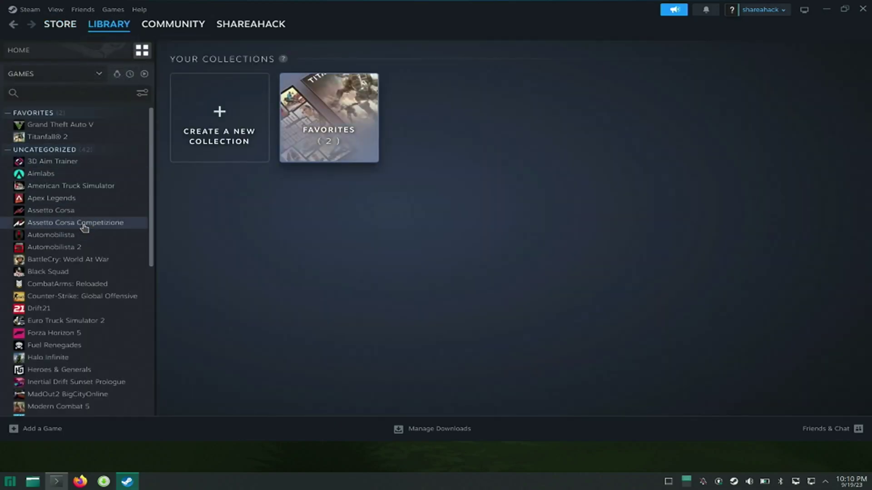
Step: Force Assetto Corsa to use the Proton 5.0-10 compatibility tool in the game's properties and close them
click(80, 215)
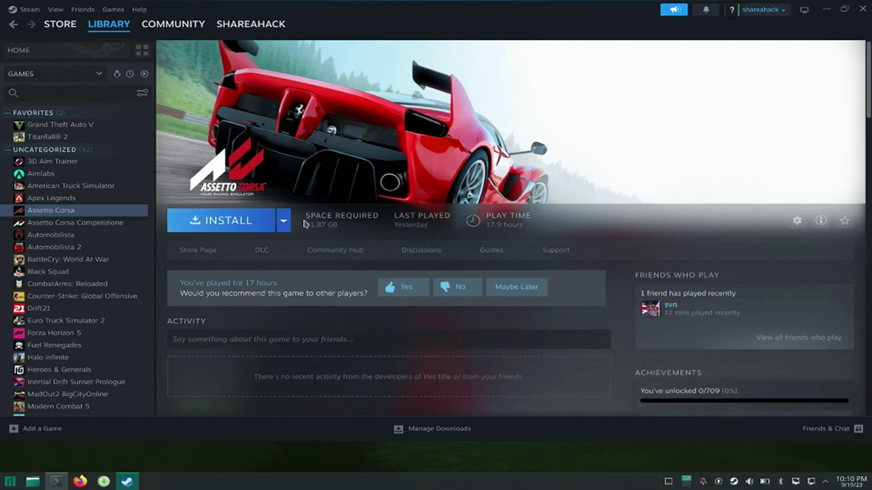
click(797, 221)
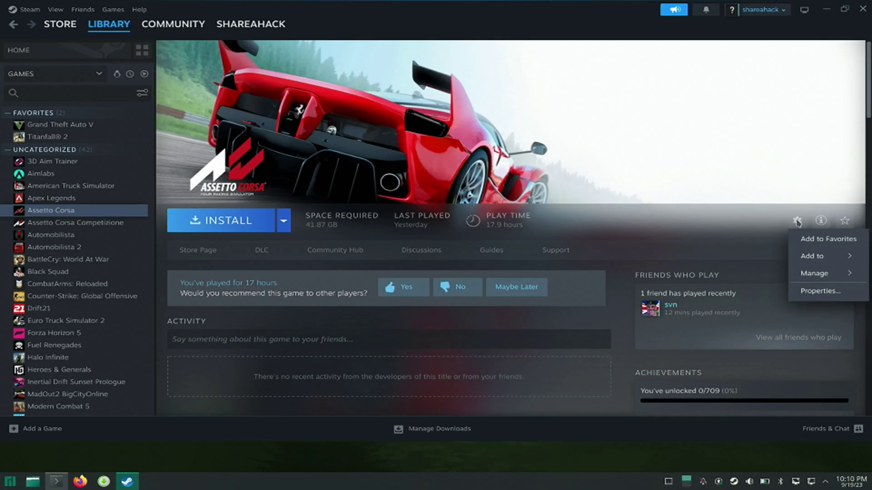
click(828, 292)
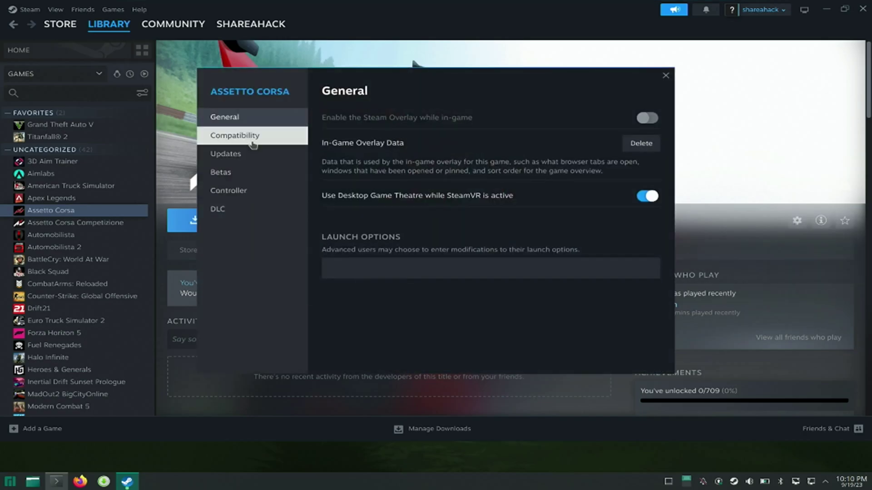
click(253, 145)
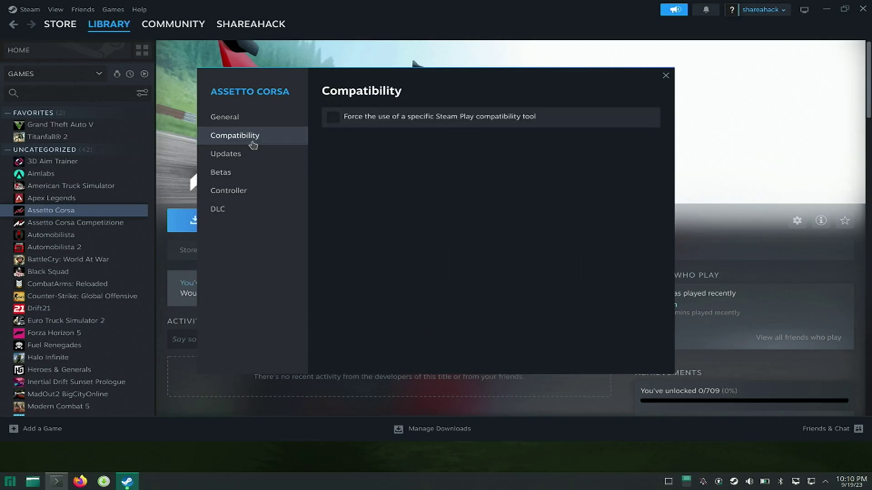
click(332, 119)
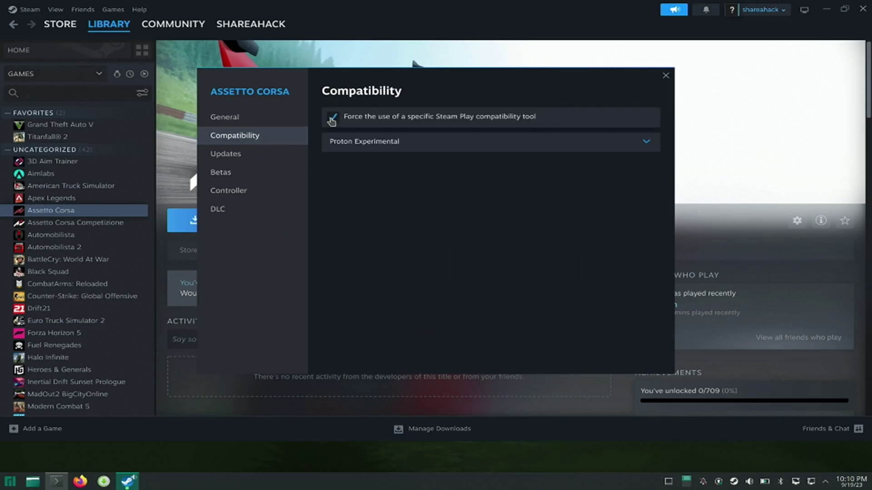
click(474, 153)
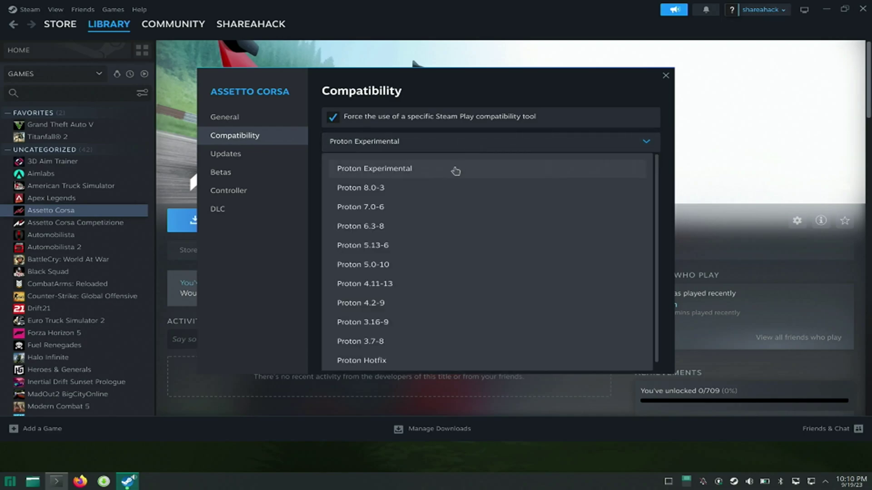
click(417, 268)
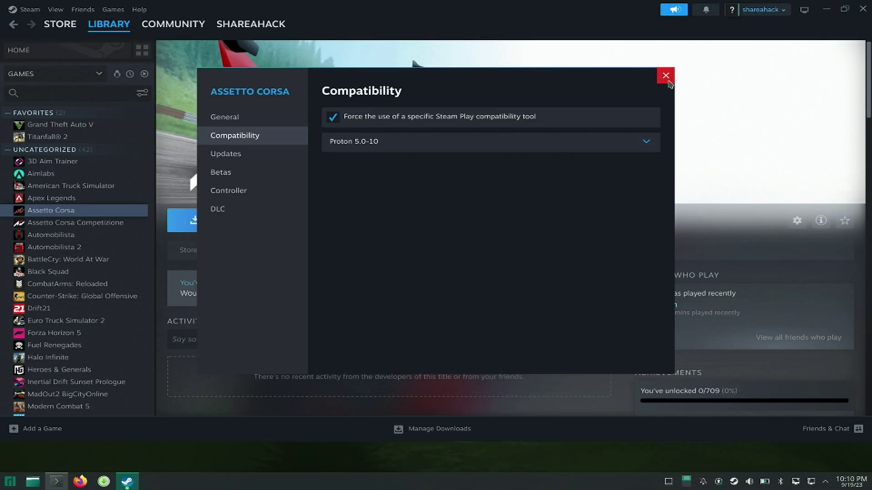
click(666, 75)
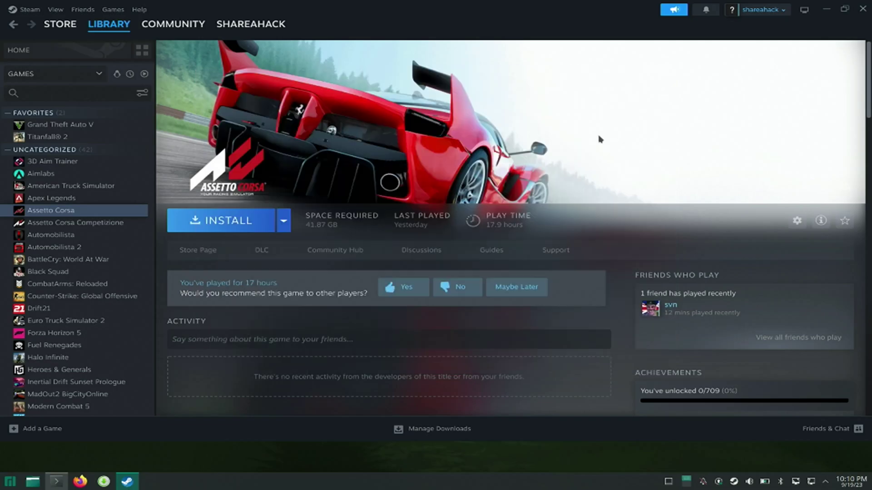
Step: Install Assetto Corsa to Local Drive (/) with an application shortcut and accept its EULA
click(248, 227)
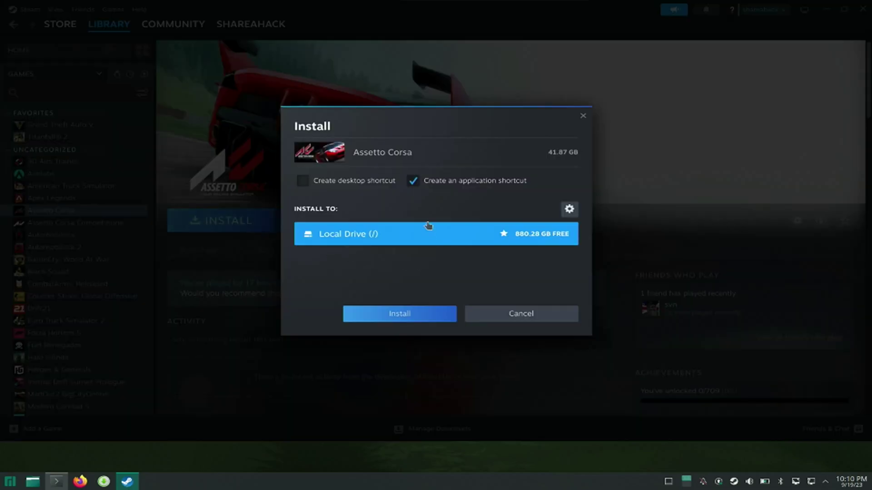
click(411, 313)
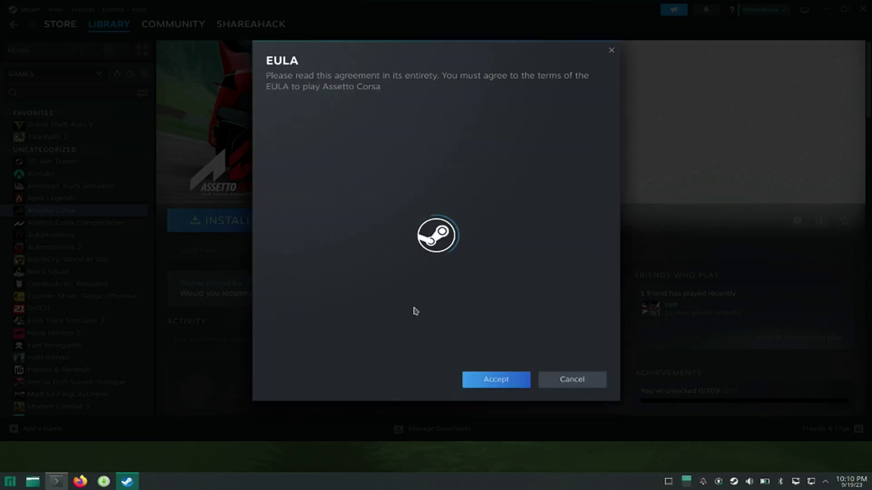
click(496, 379)
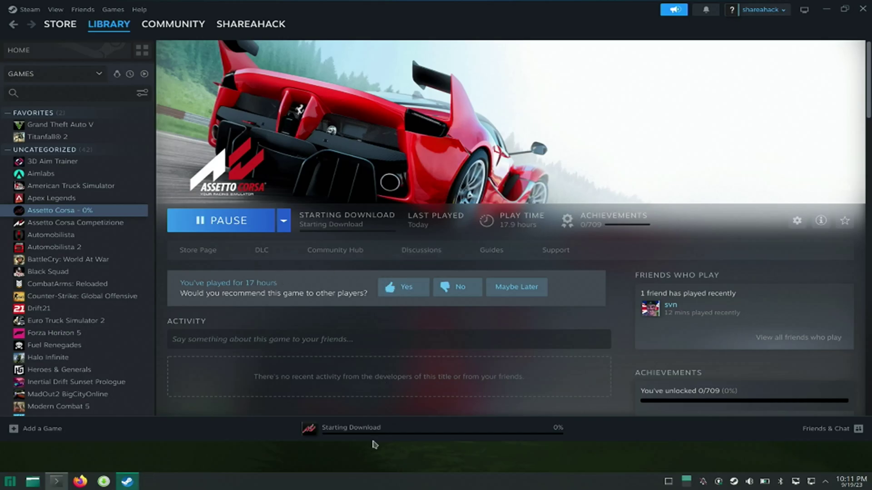
Step: View the Assetto Corsa download queue and check Steam's output in Konsole, minimizing the terminal when done
click(381, 427)
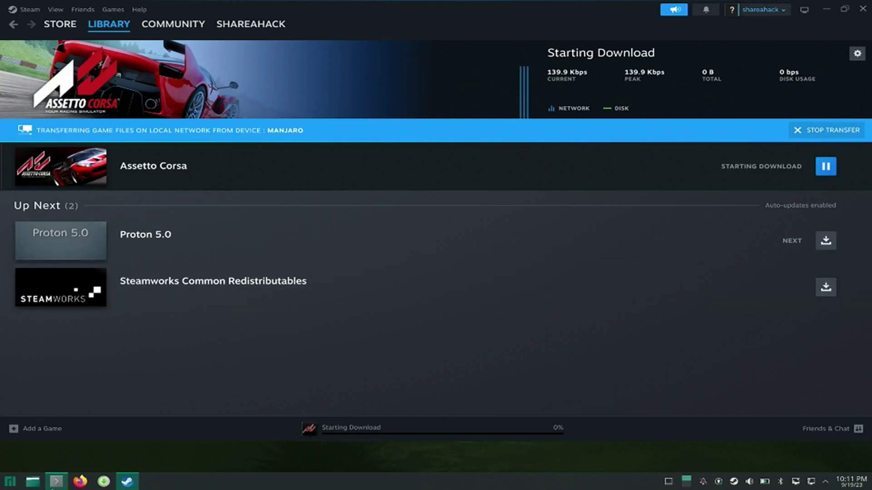
click(55, 484)
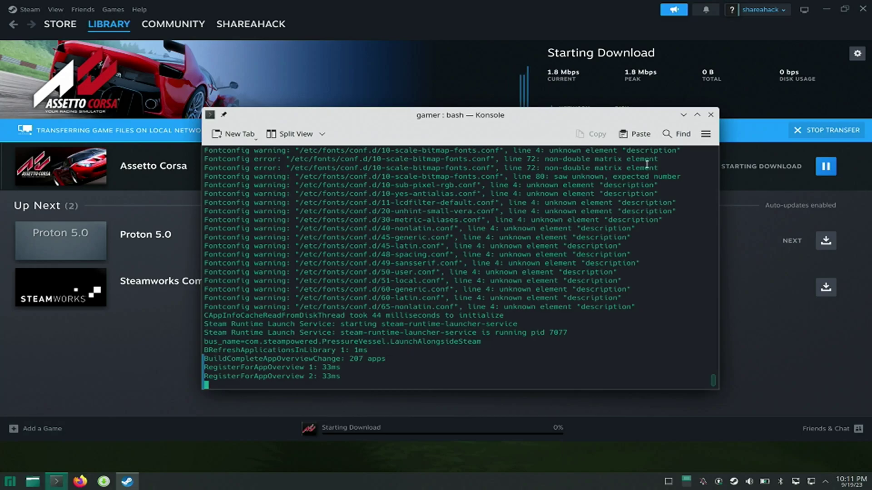
click(684, 115)
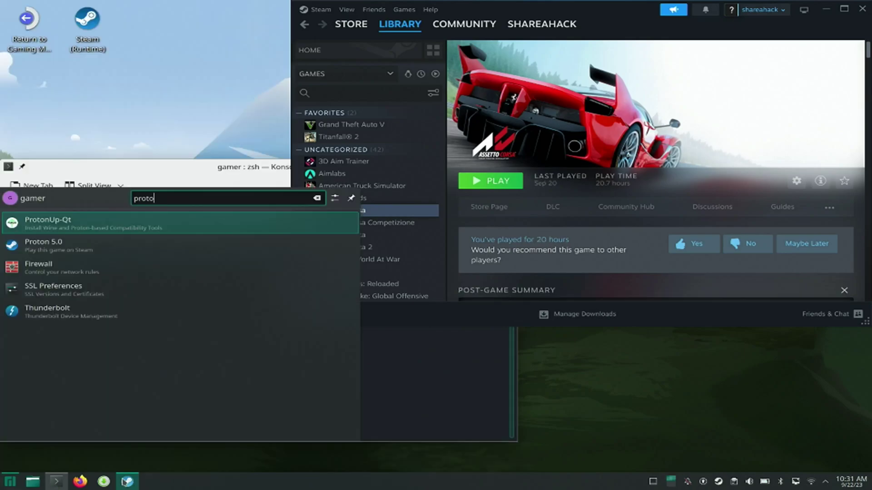
Step: Launch ProtonUp-Qt from the application search, keep Steam as its install target, and move its window clear of the Steam library
key(Return)
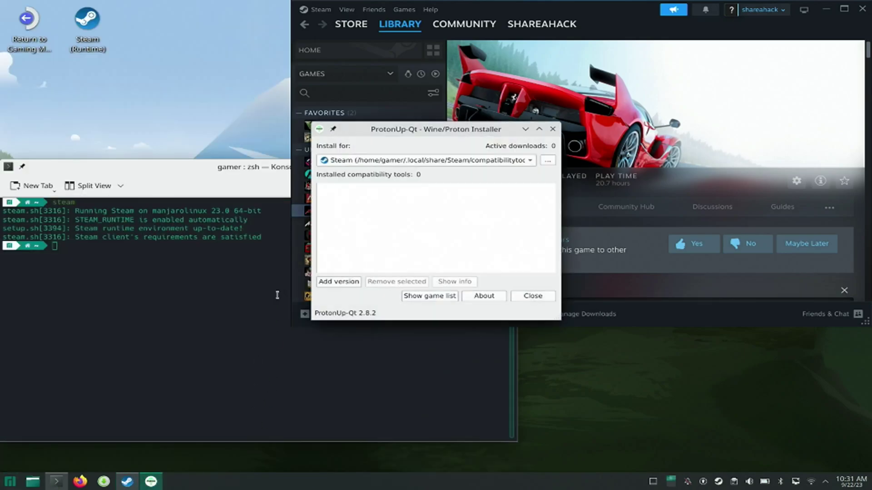
click(479, 167)
click(454, 164)
drag(437, 129, 157, 255)
Step: Check which compatibility tool Assetto Corsa is set to use in its Steam properties and close them
click(797, 181)
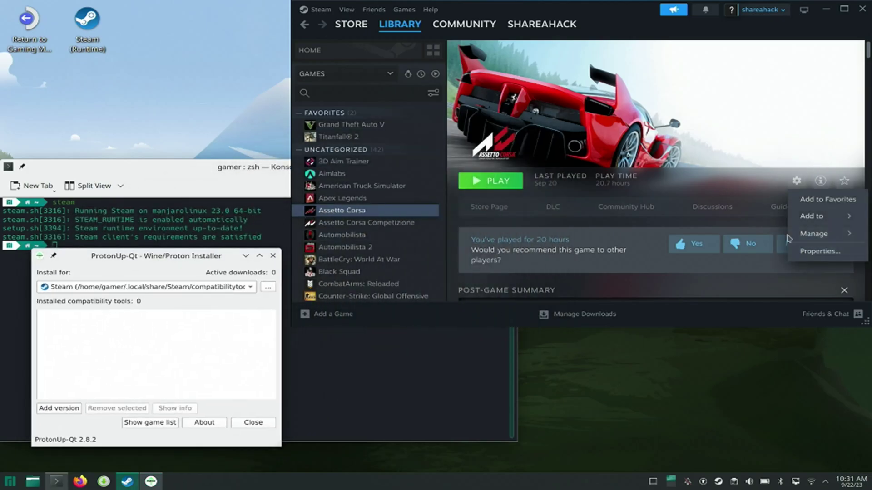
click(820, 251)
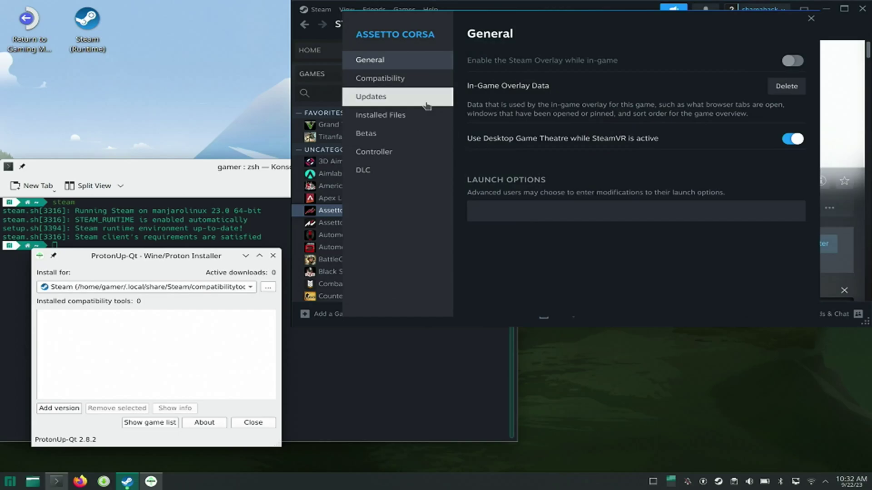
click(427, 78)
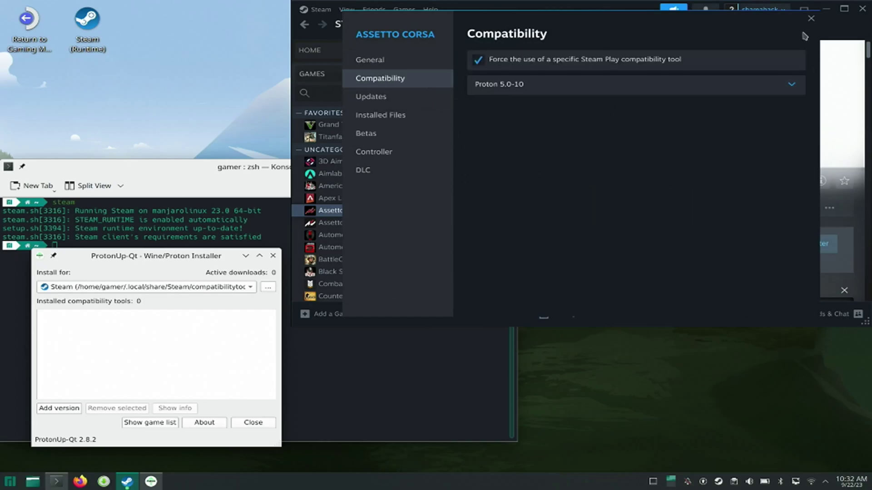
click(811, 18)
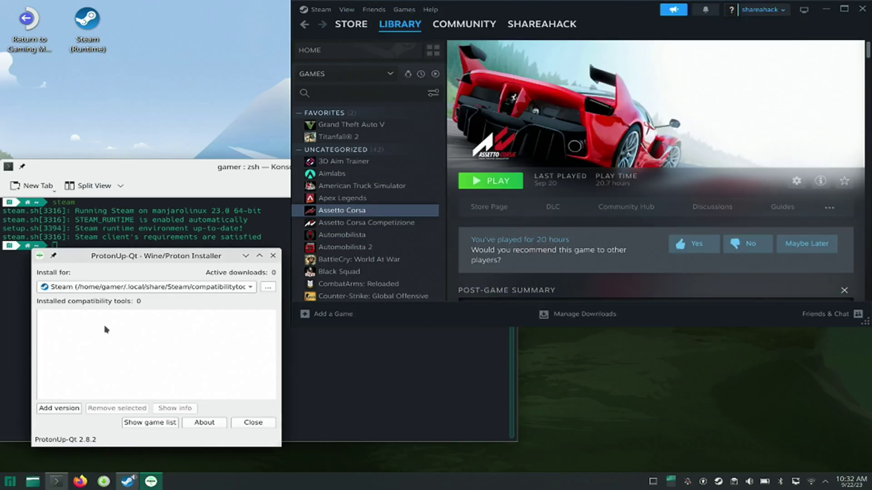
Step: Install the GE-Proton compatibility tool, version GE-Proton8-15, in ProtonUp-Qt and widen its window
click(60, 408)
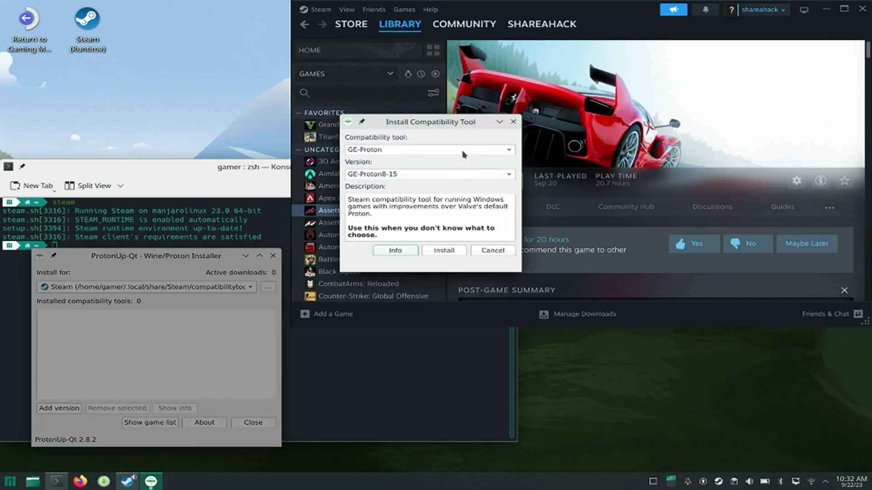
click(463, 150)
click(461, 150)
click(431, 175)
click(431, 182)
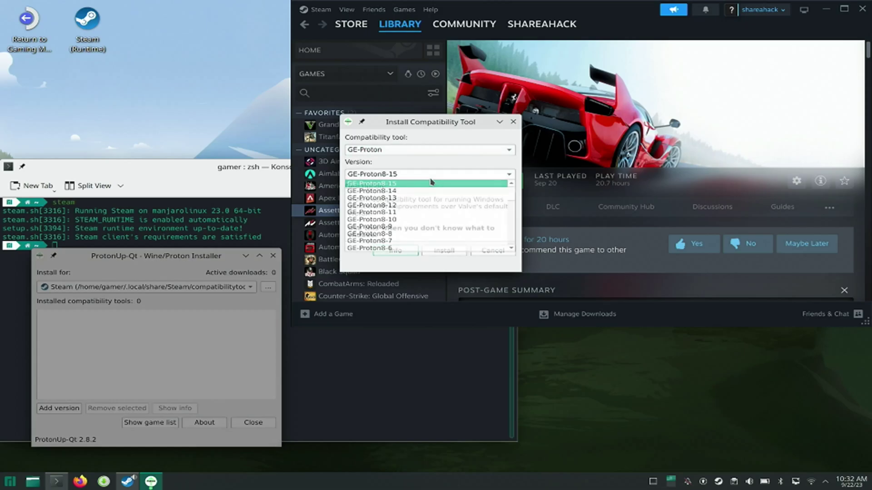
click(431, 182)
click(443, 251)
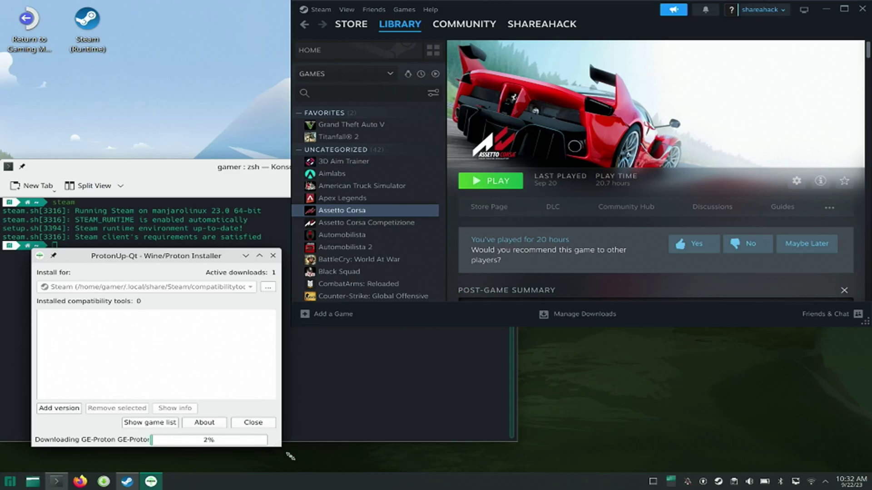
drag(283, 448, 374, 458)
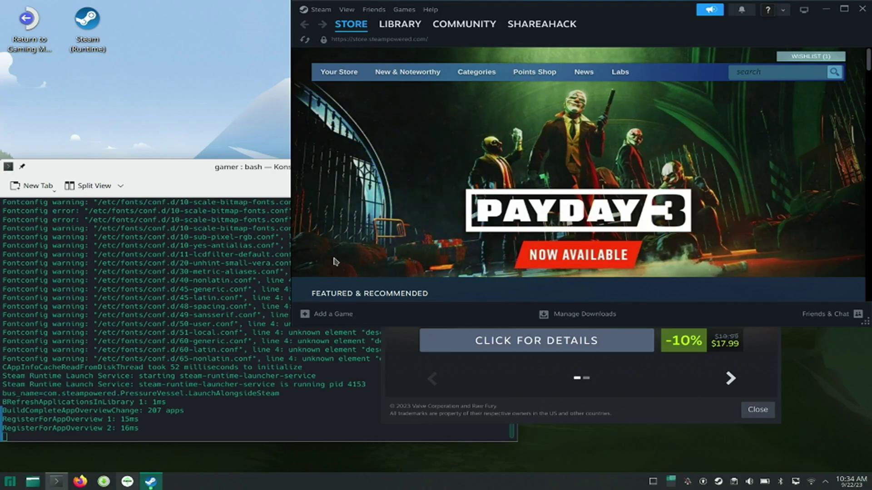
Step: Show Assetto Corsa in the Steam library and check the compatibility tools installed in ProtonUp-Qt, minimizing its window when done
click(400, 24)
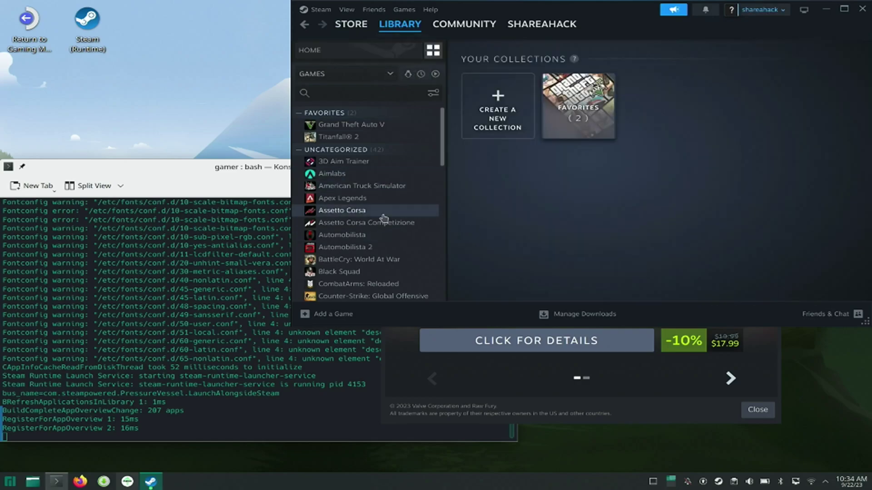
click(399, 211)
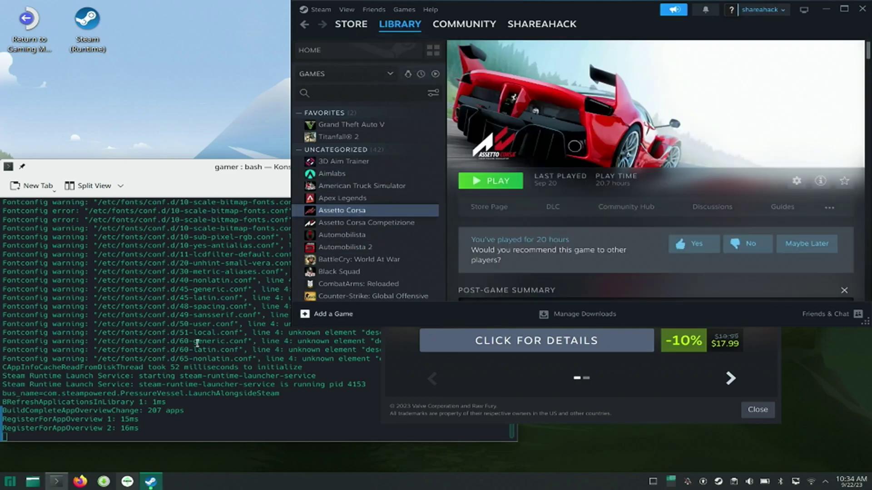
click(127, 481)
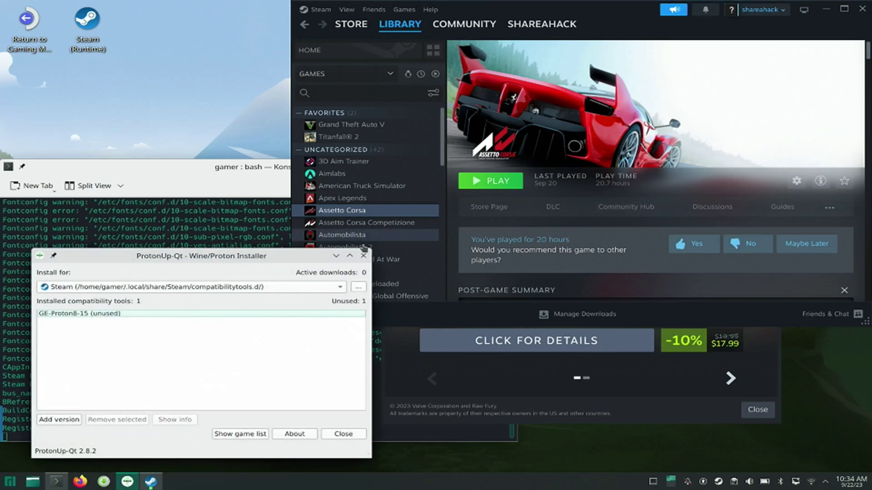
click(336, 256)
Step: Set Assetto Corsa's forced compatibility tool to GE-Proton8-15 in its properties and close them
click(793, 184)
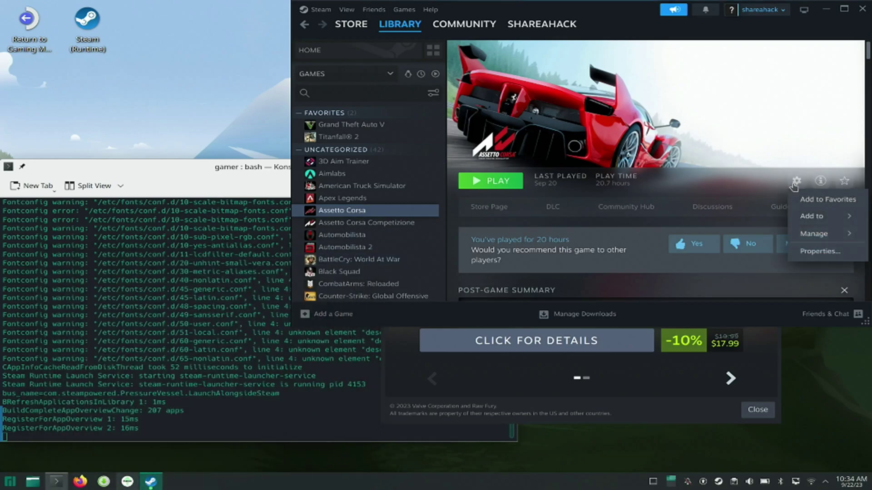
click(840, 251)
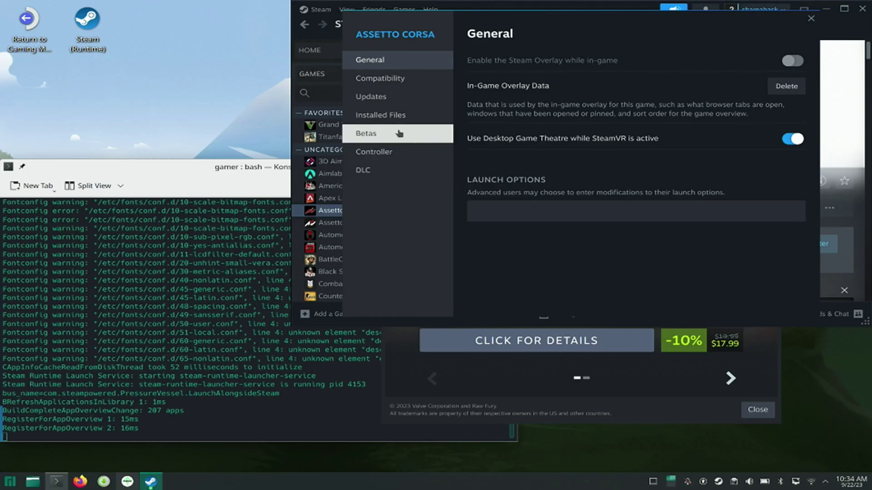
click(403, 87)
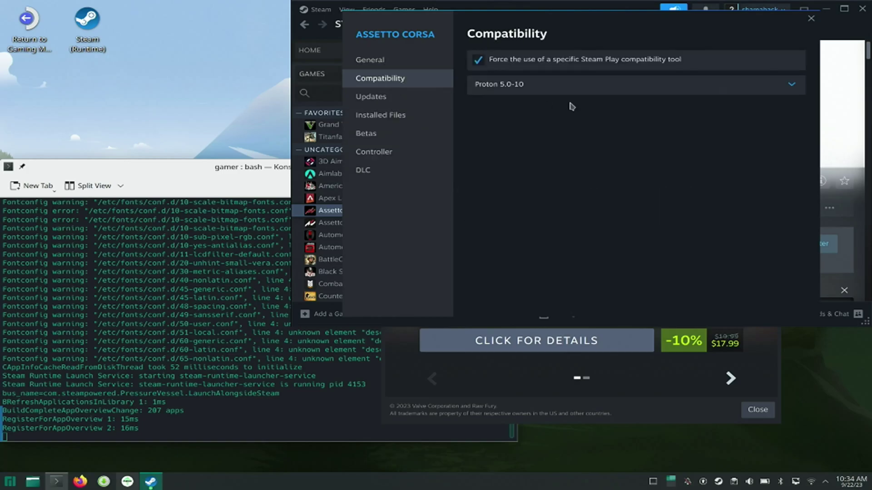
click(592, 87)
click(585, 119)
click(811, 20)
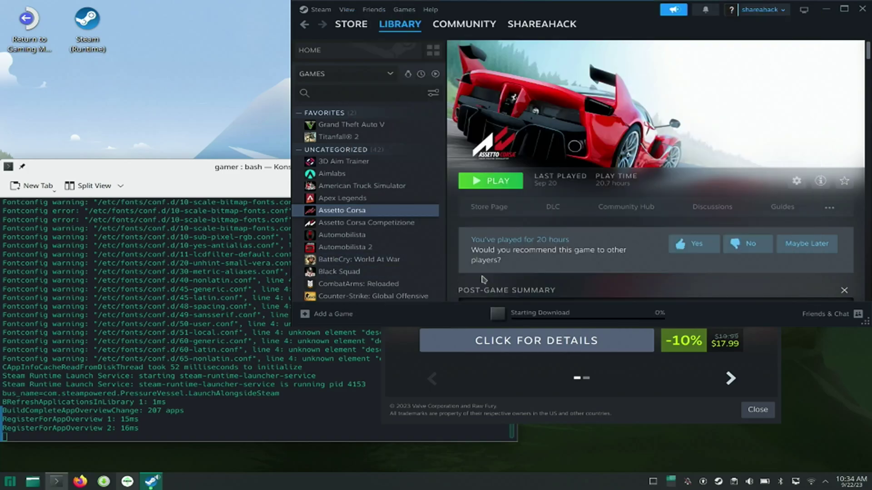
Step: Launch Assetto Corsa from Steam, moving and enlarging the Konsole window so its launch output is readable
drag(227, 169, 222, 71)
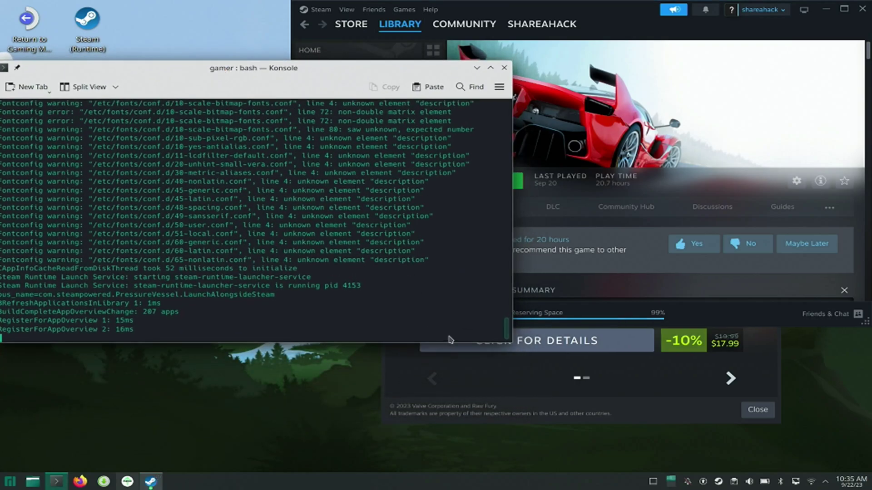
click(518, 181)
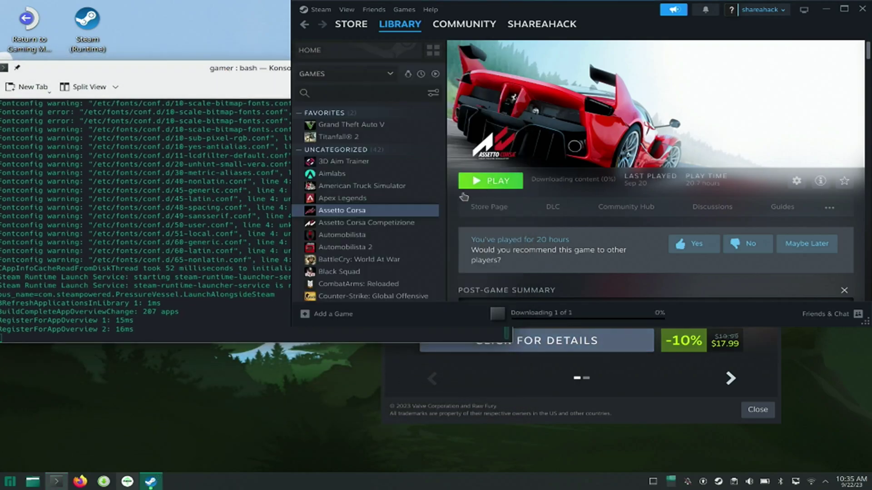
click(165, 229)
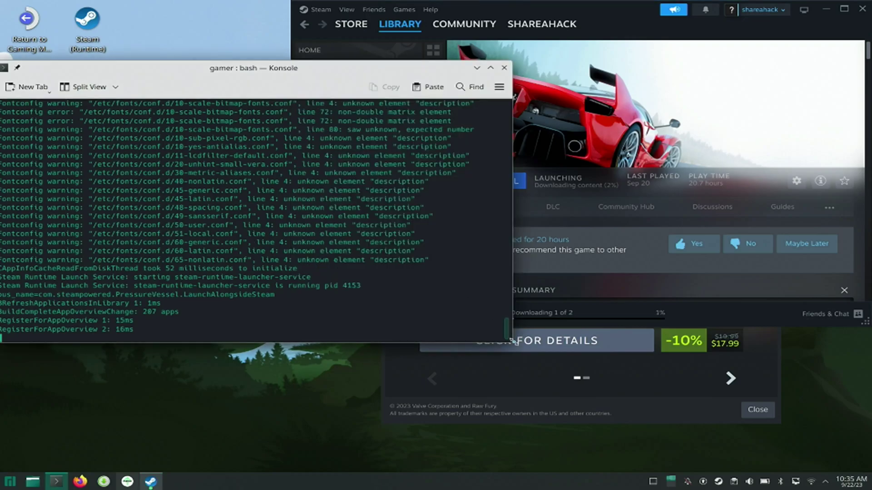
drag(516, 341, 523, 441)
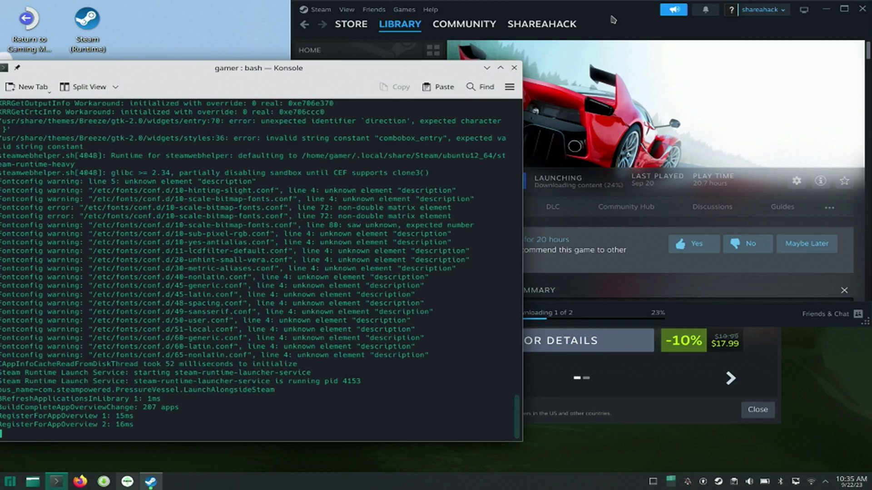
click(565, 181)
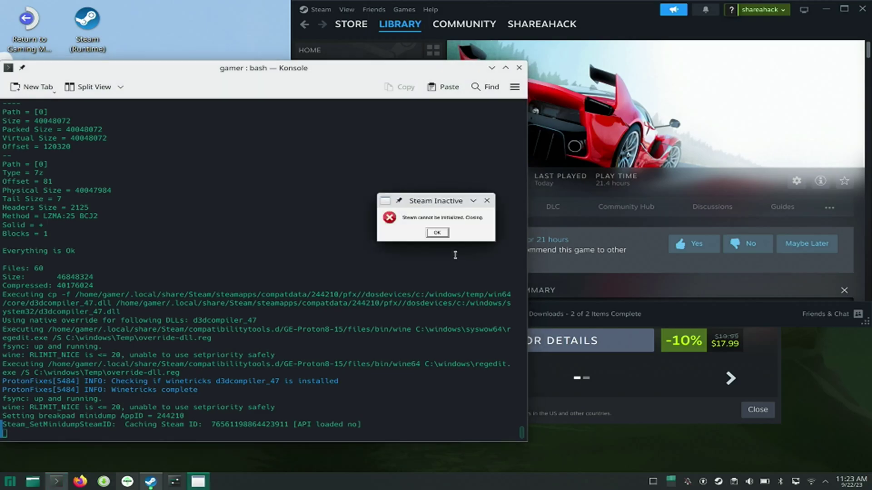
Step: Dismiss the Steam Inactive error, bring the Steam library to the front and launch Assetto Corsa again
click(436, 234)
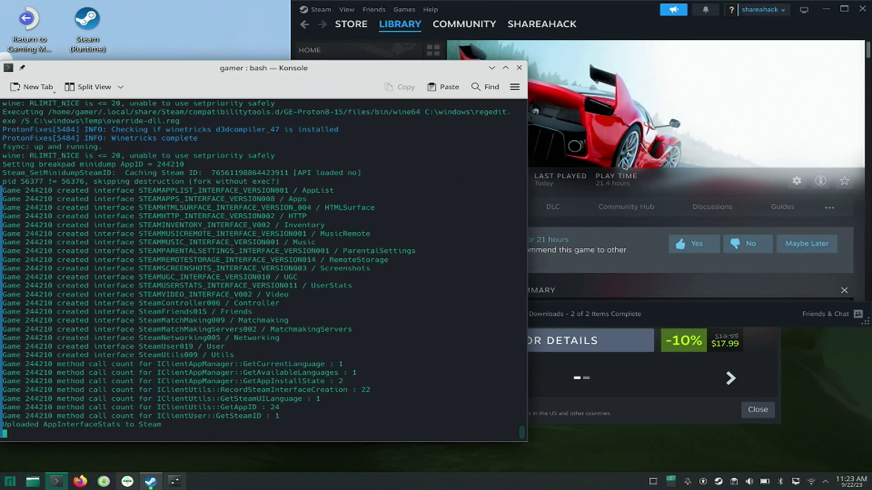
click(624, 165)
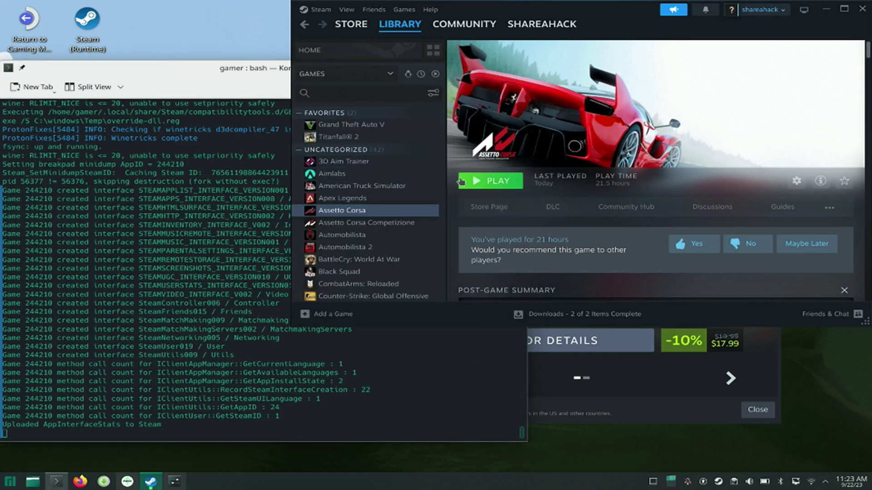
click(504, 187)
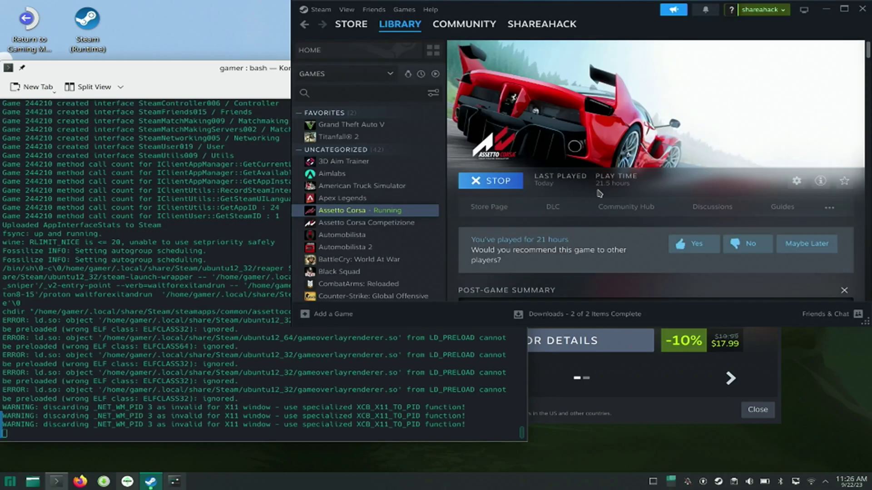
click(570, 194)
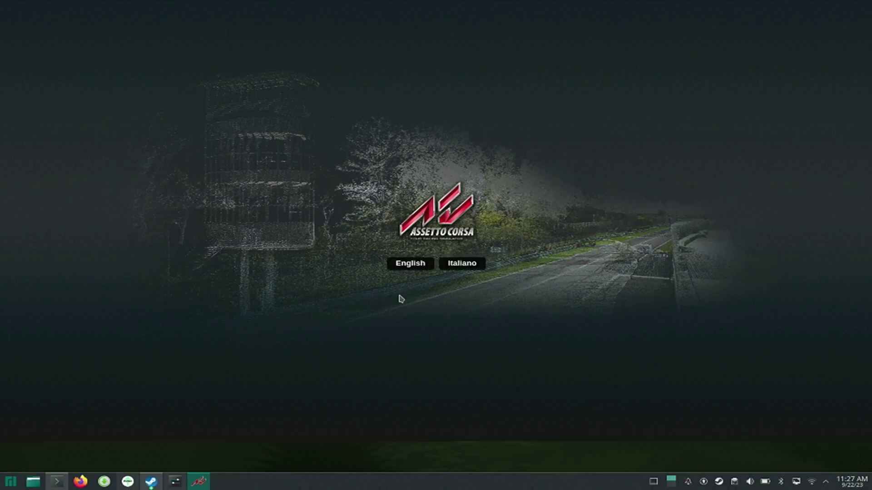
Step: Enter Assetto Corsa's main menu with English as the language and quit the game, confirming the exit
click(405, 266)
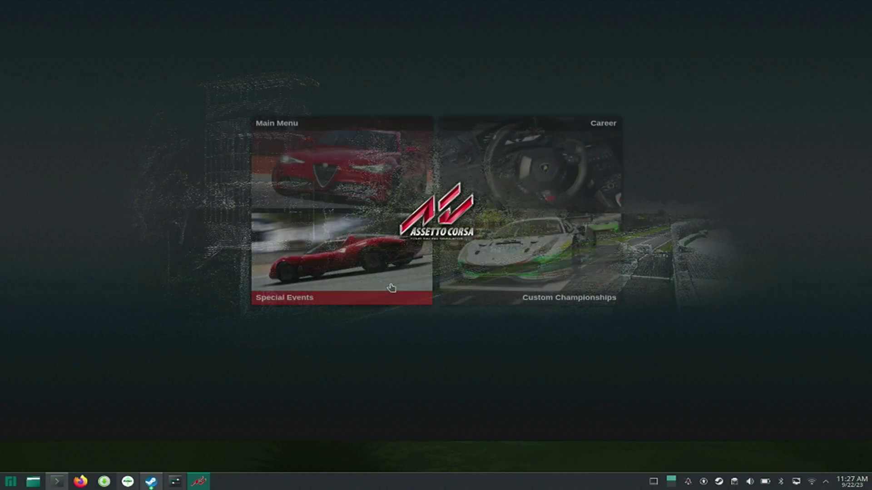
click(363, 196)
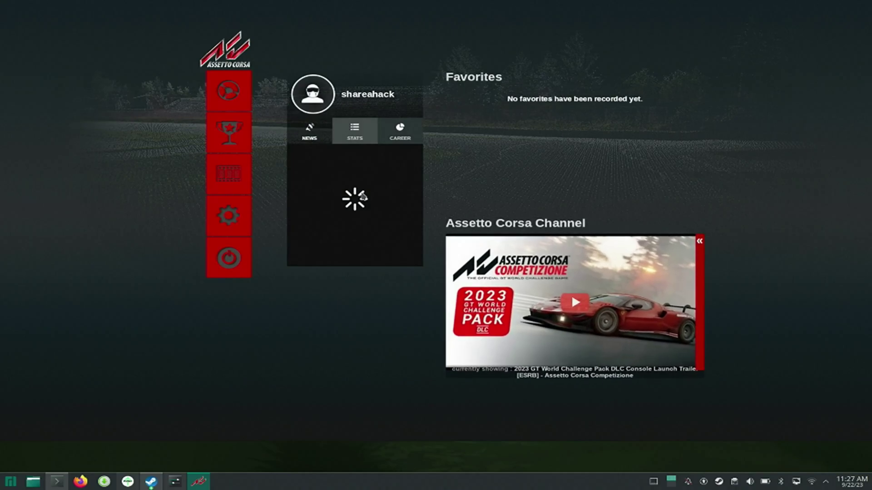
click(227, 260)
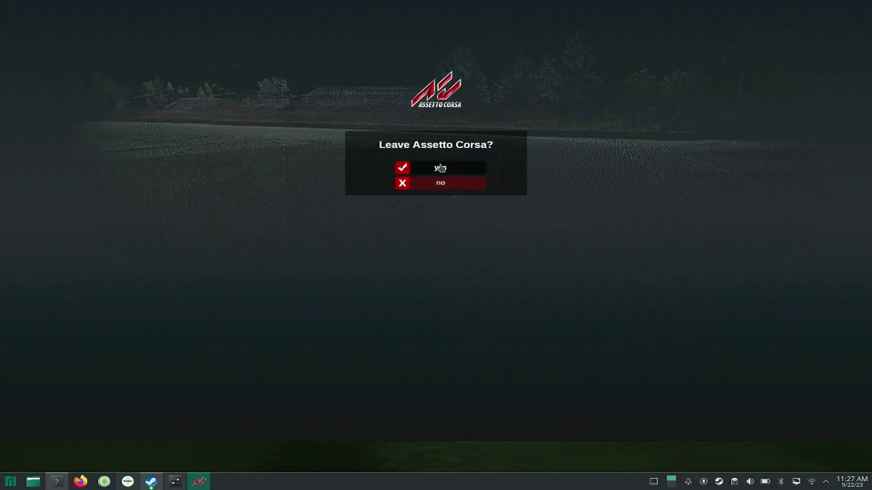
click(437, 167)
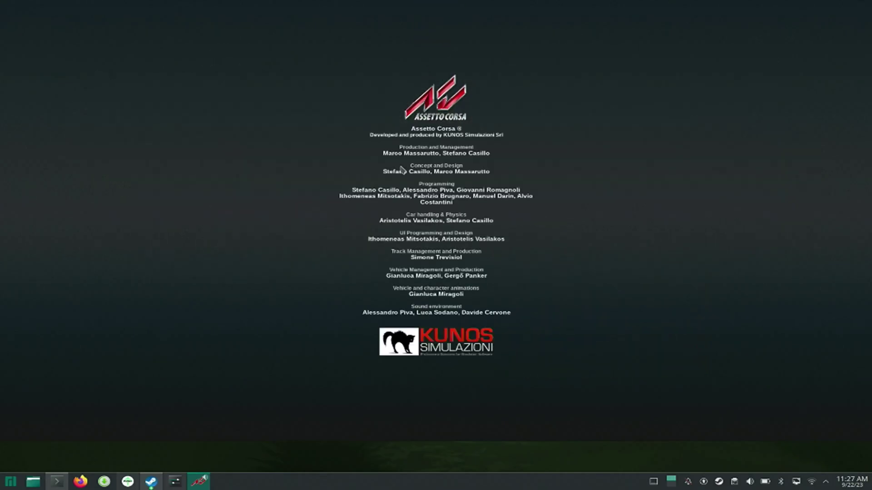